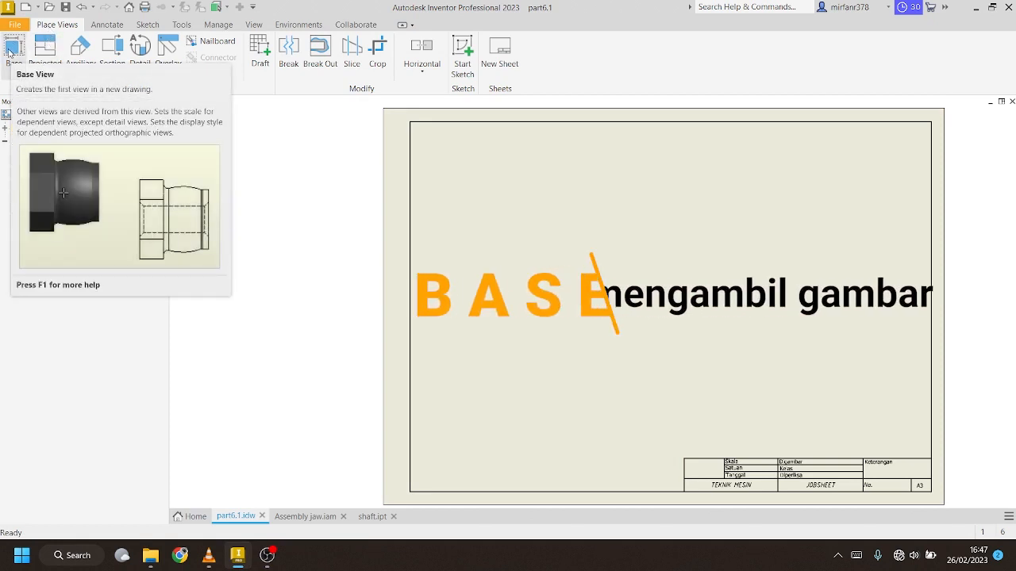
# Start a base view of CLUTCH FIX\Part1.ipt from the Desain inventor folder
pyautogui.click(9, 52)
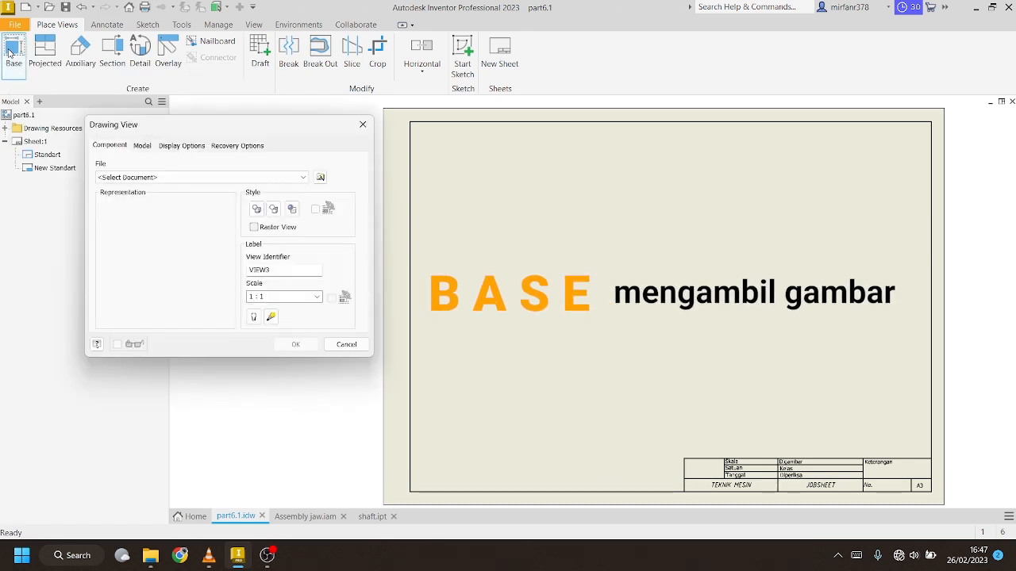
pyautogui.click(321, 177)
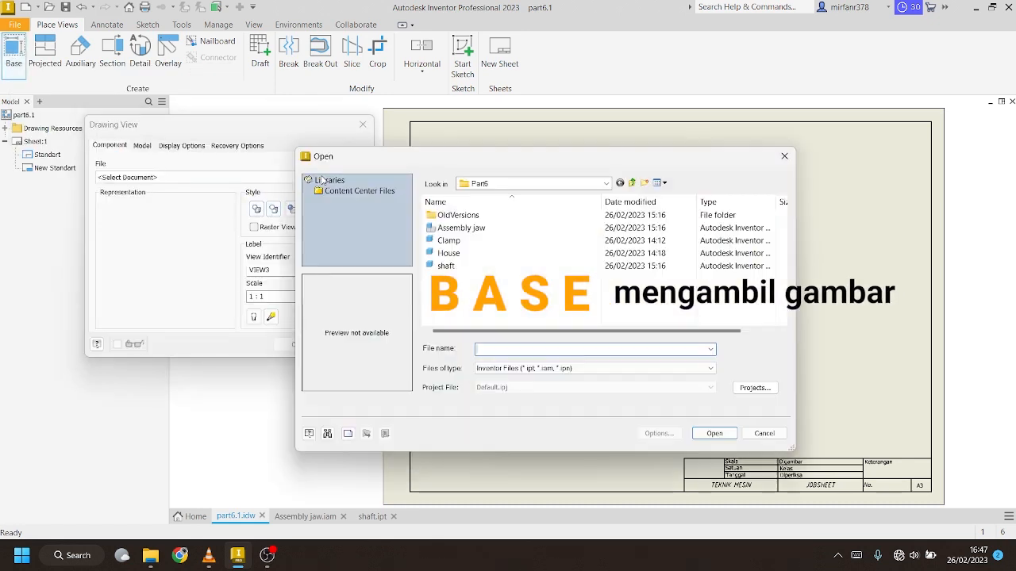
pyautogui.click(476, 183)
pyautogui.click(512, 388)
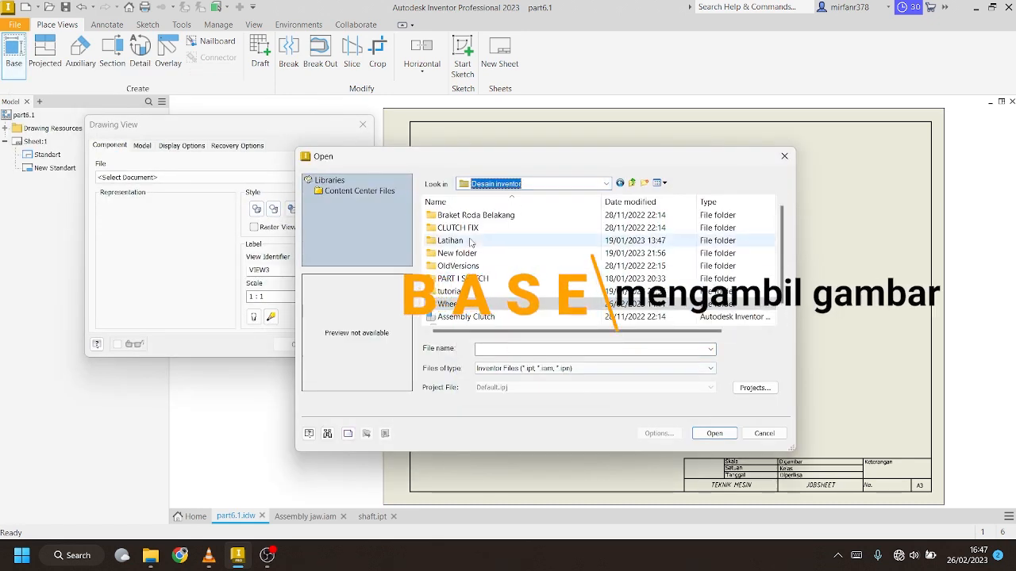
pyautogui.doubleClick(458, 228)
pyautogui.click(445, 279)
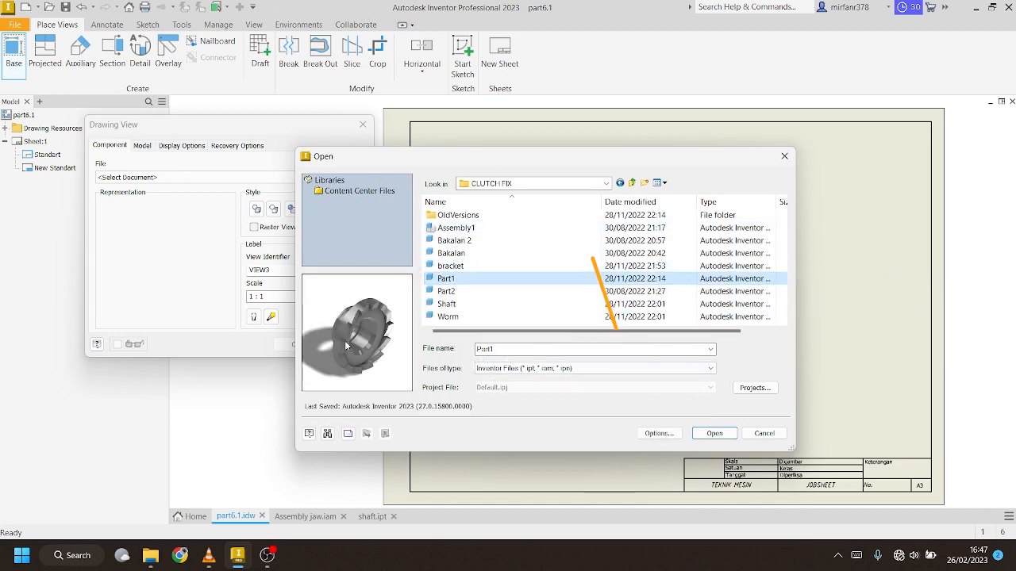
pyautogui.click(712, 433)
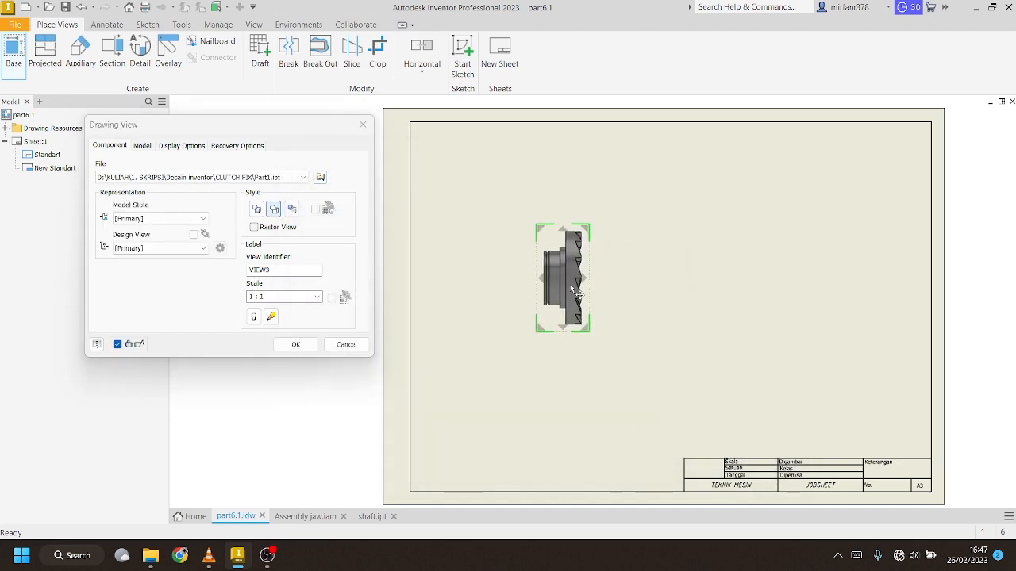
# Orient the preview to the circular RIGHT view and place it top-left at 1:1
pyautogui.moveTo(575, 292); pyautogui.dragTo(497, 230)
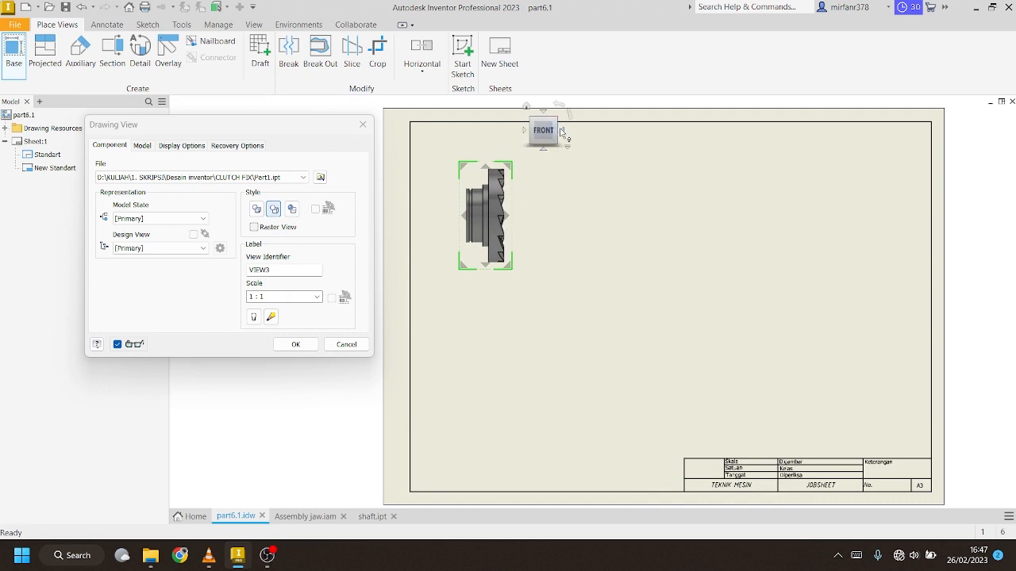
pyautogui.click(562, 131)
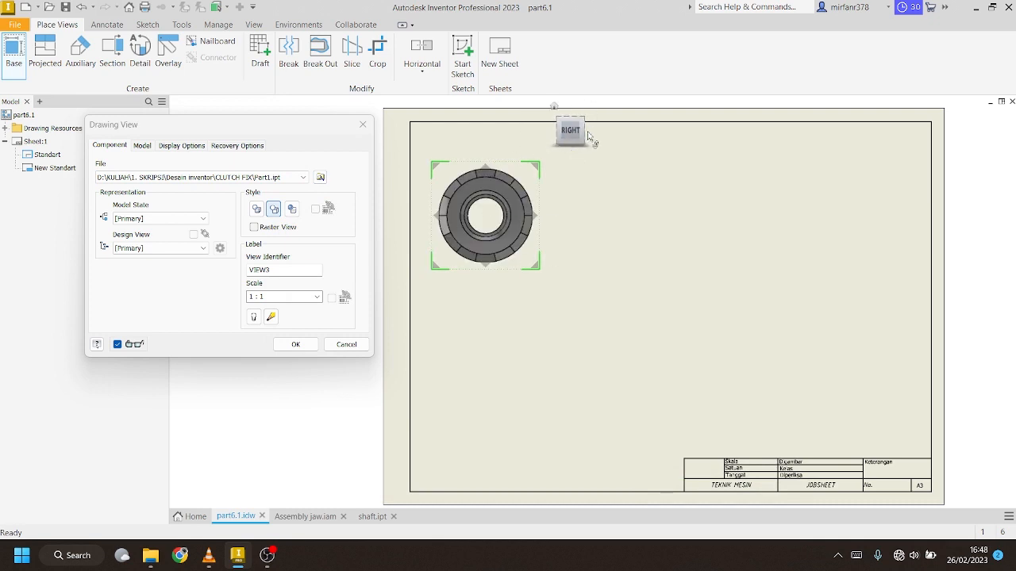
pyautogui.click(588, 132)
pyautogui.click(584, 122)
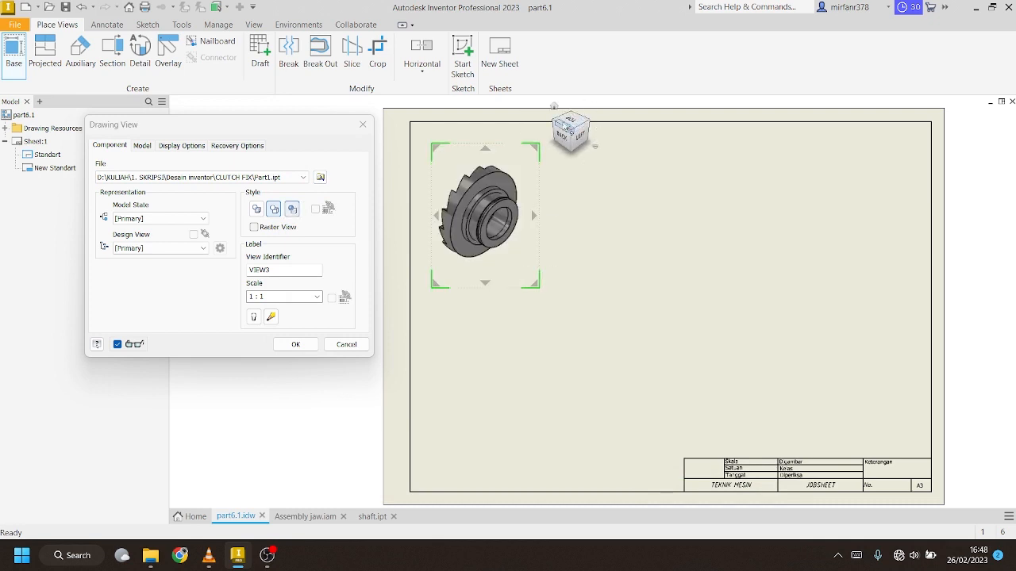
pyautogui.click(556, 120)
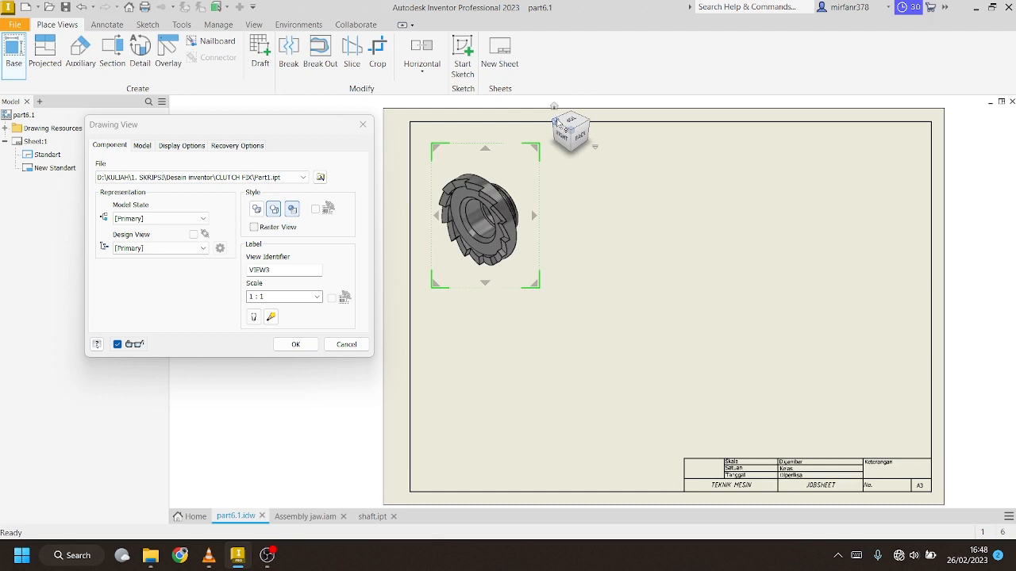
pyautogui.doubleClick(262, 296)
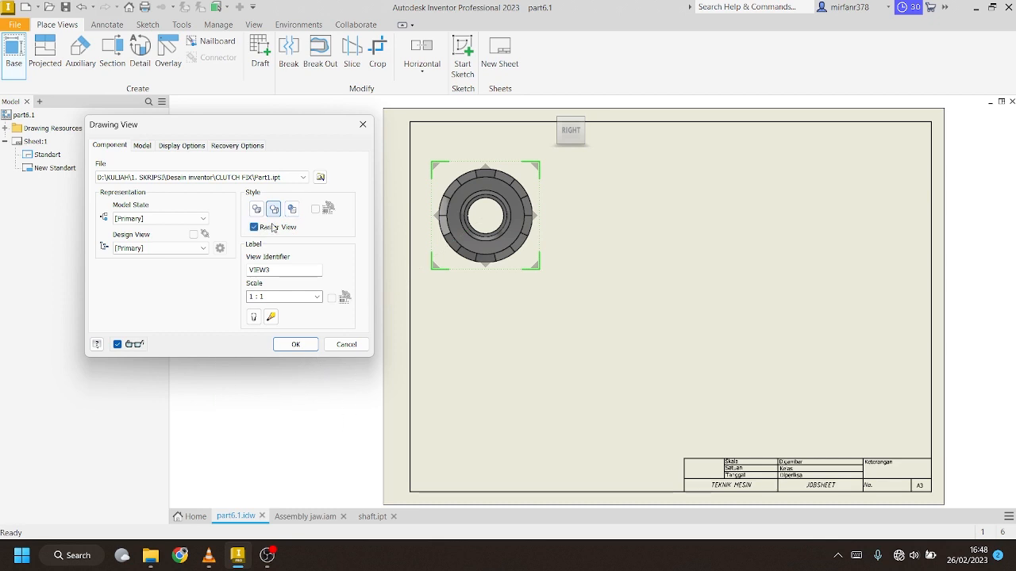
pyautogui.click(299, 344)
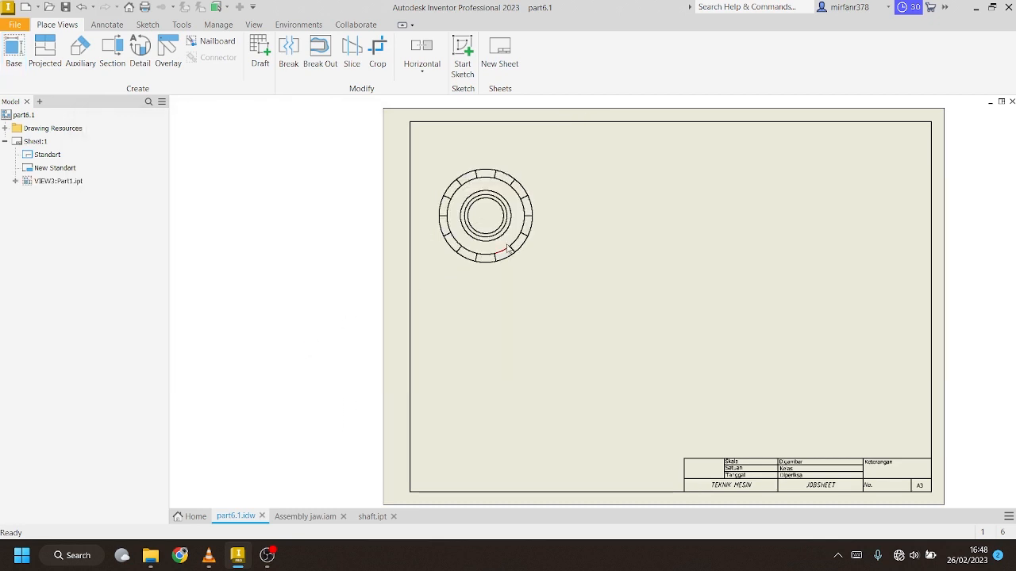
# Switch the base view to shaded display, then back to hidden-line work
pyautogui.doubleClick(537, 186)
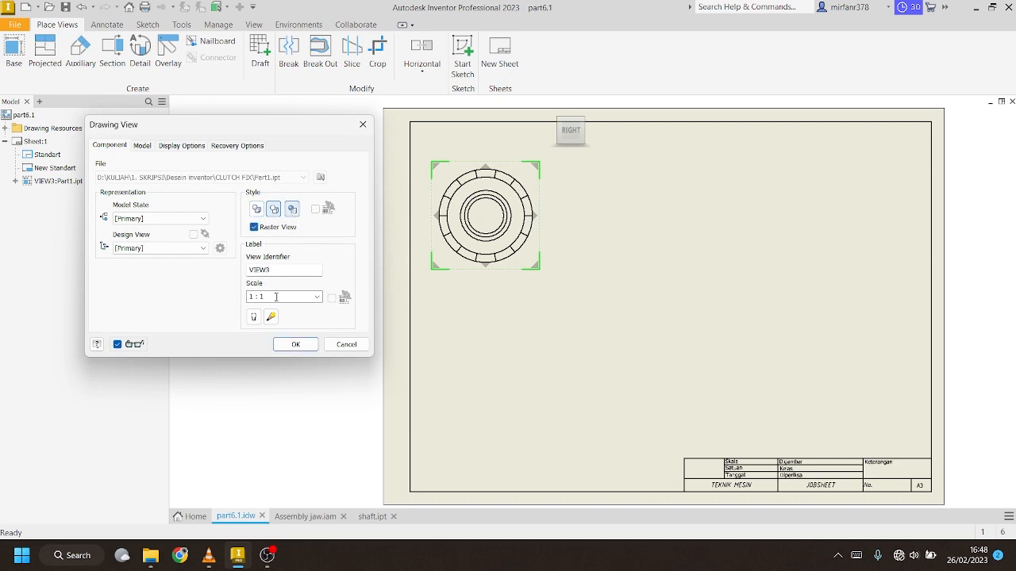
pyautogui.click(294, 344)
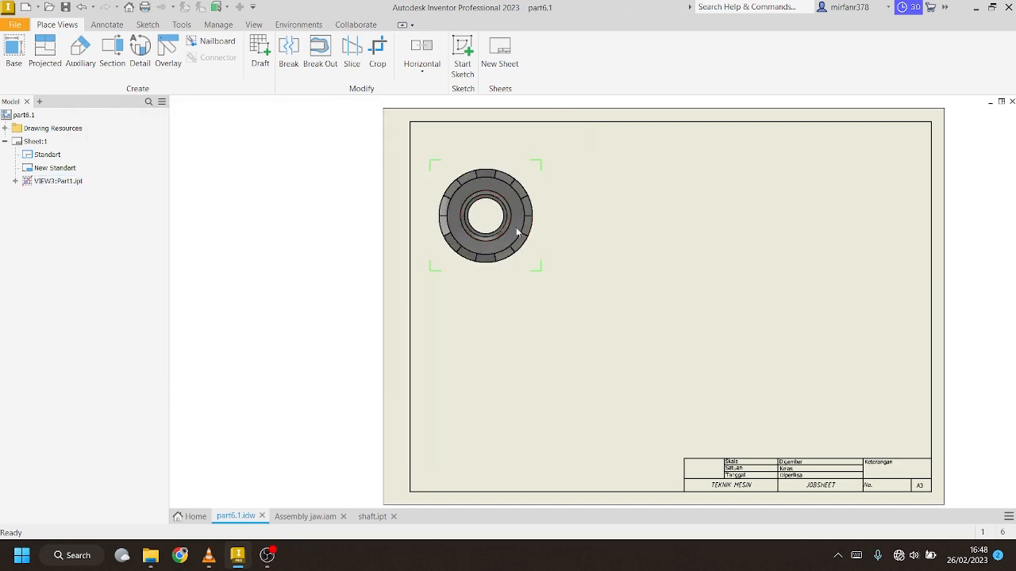
pyautogui.doubleClick(531, 176)
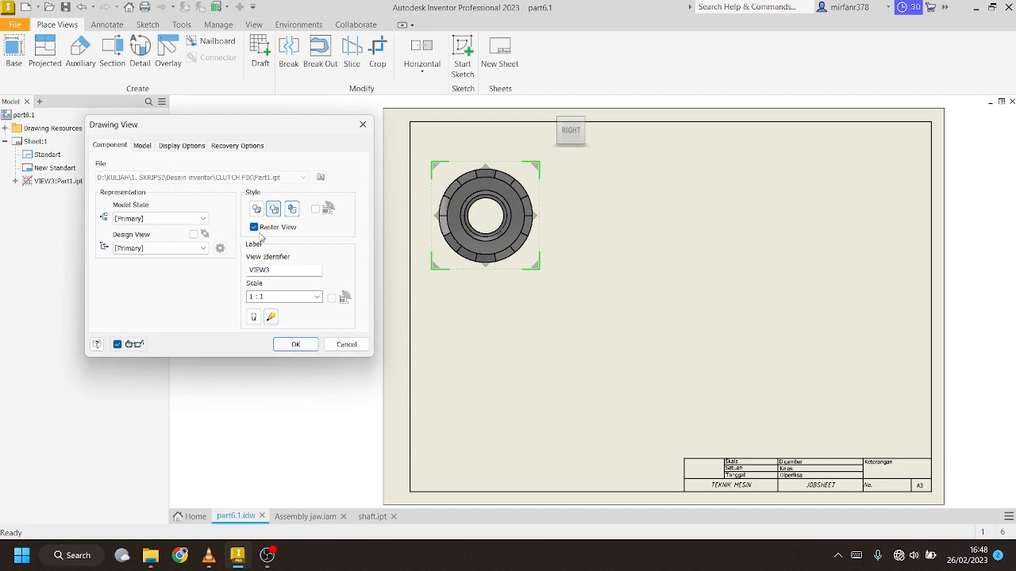
pyautogui.click(295, 344)
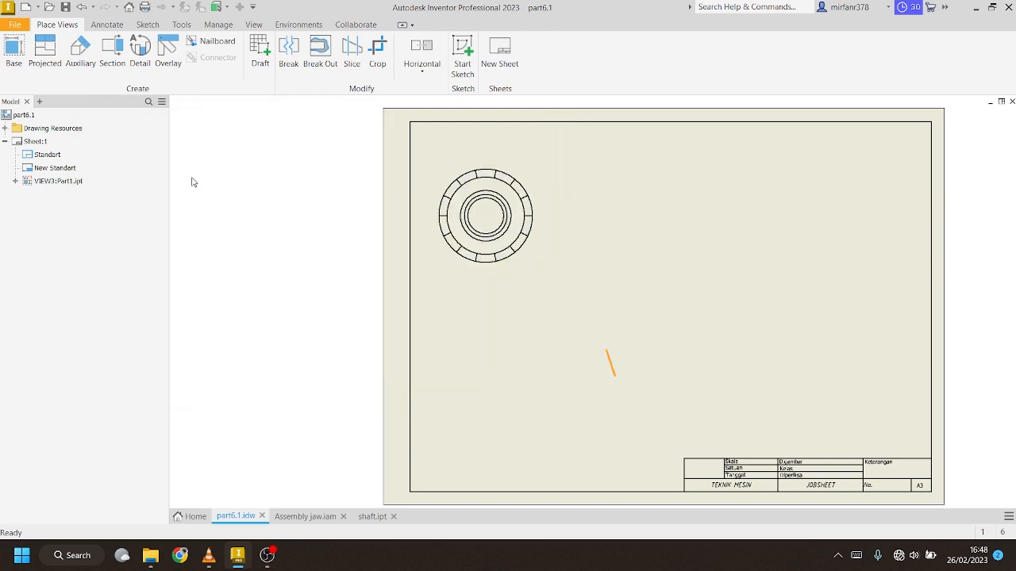
# Project VIEW4 from the circular base view, placing the toothed side profile directly below it
pyautogui.click(42, 54)
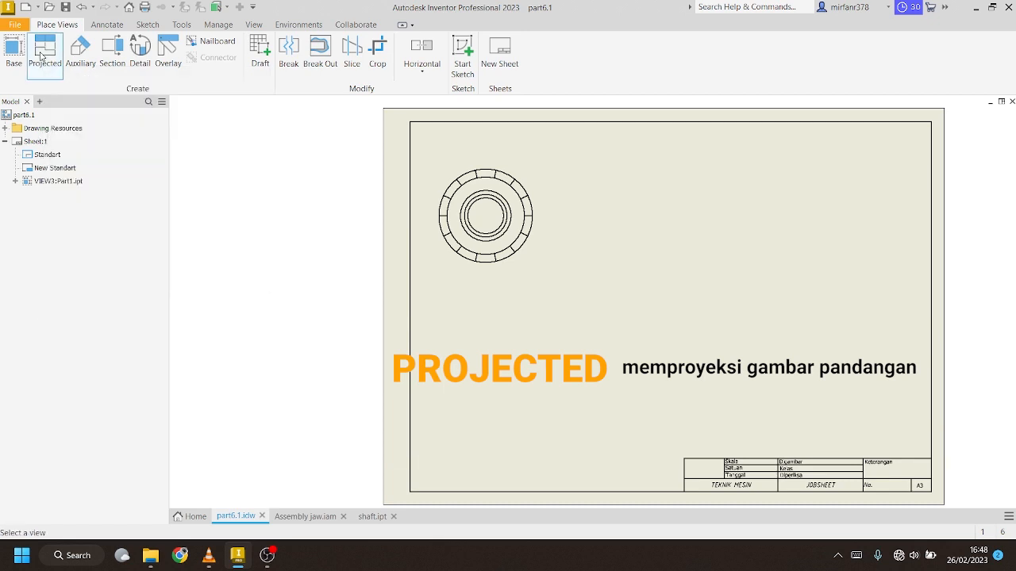
pyautogui.click(471, 173)
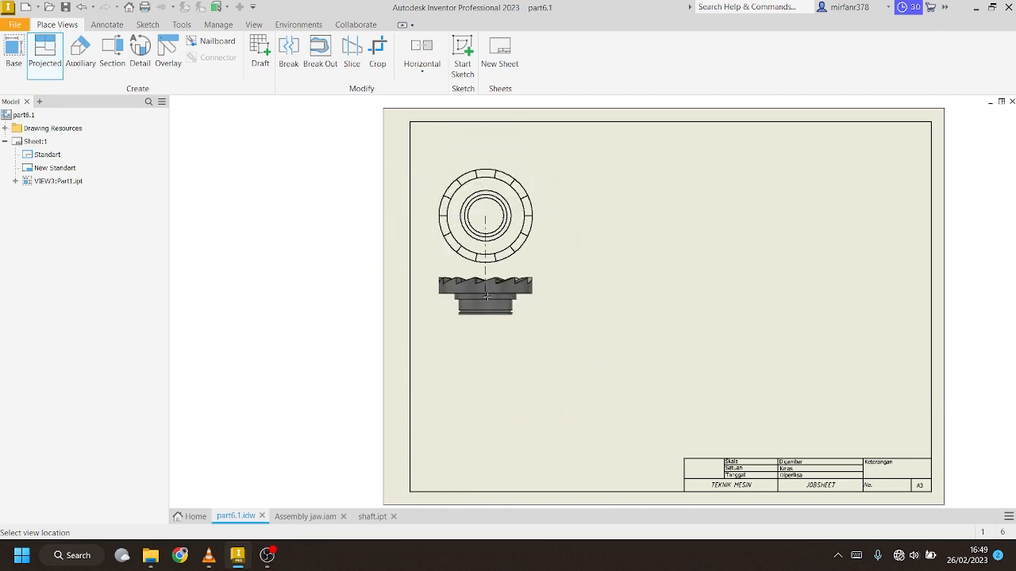
pyautogui.click(485, 312)
pyautogui.rightClick(488, 316)
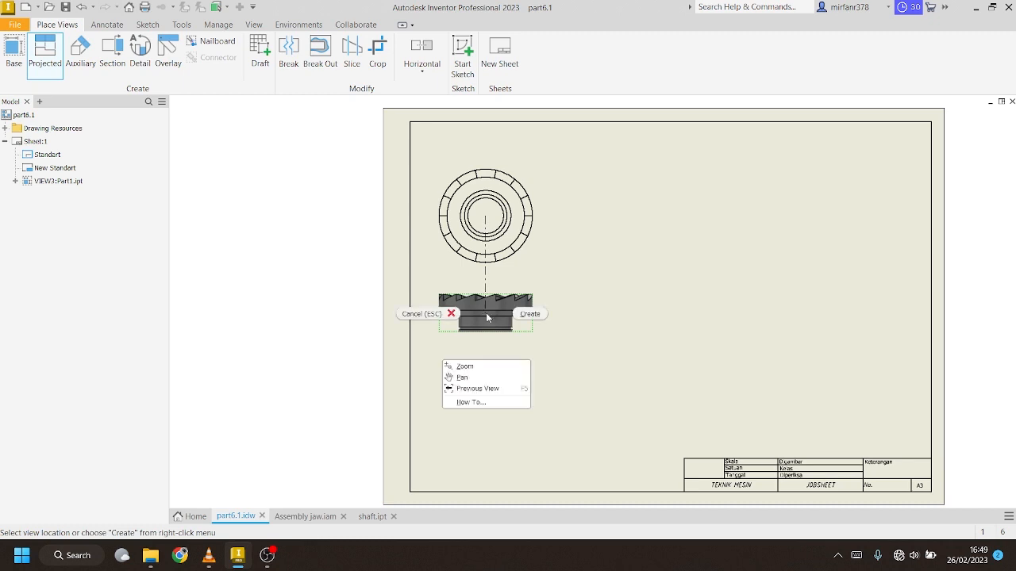
pyautogui.click(524, 315)
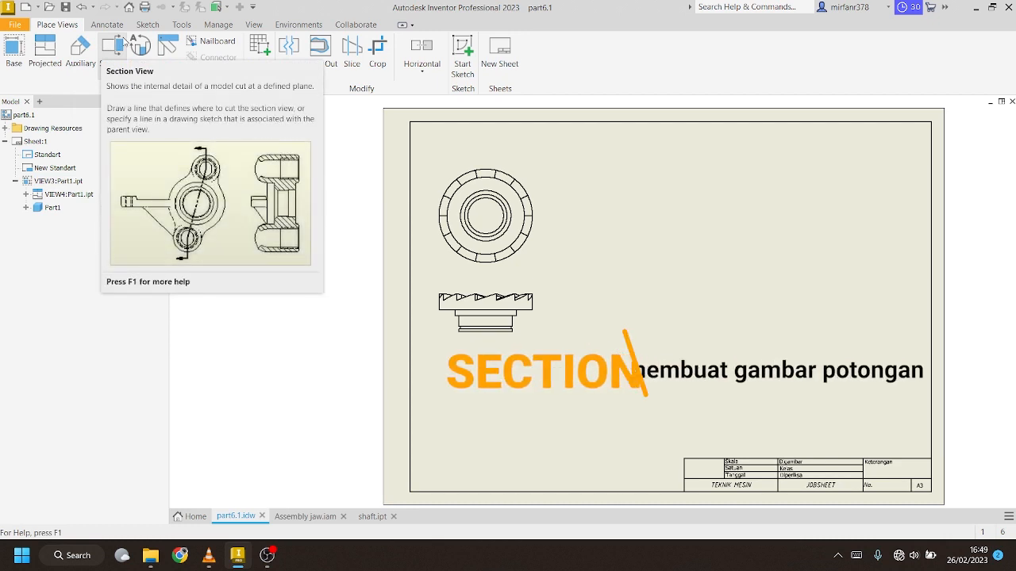
# Draw vertical section line C through the circle's centre and place section C-C to its right
pyautogui.click(123, 45)
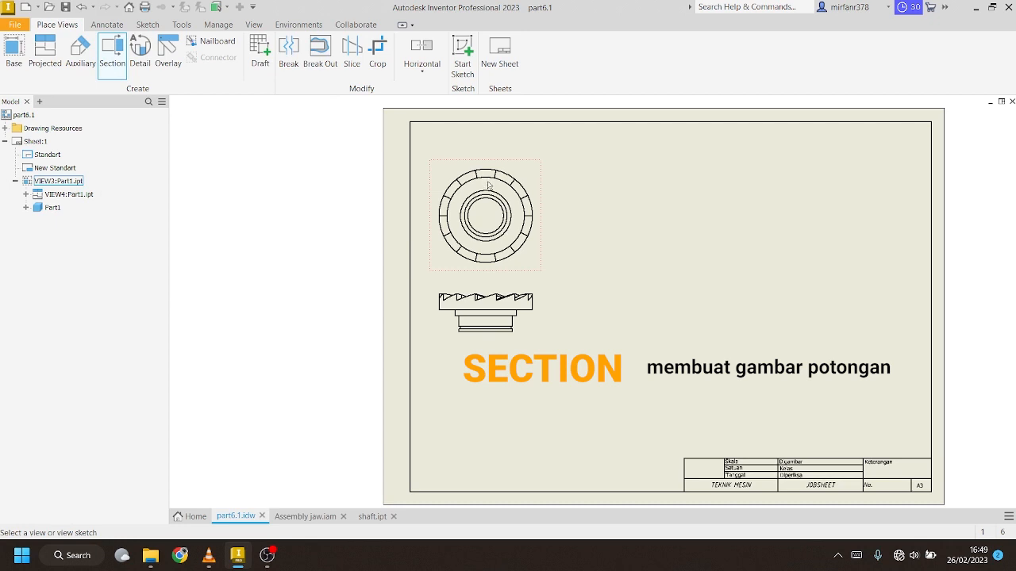
pyautogui.click(493, 186)
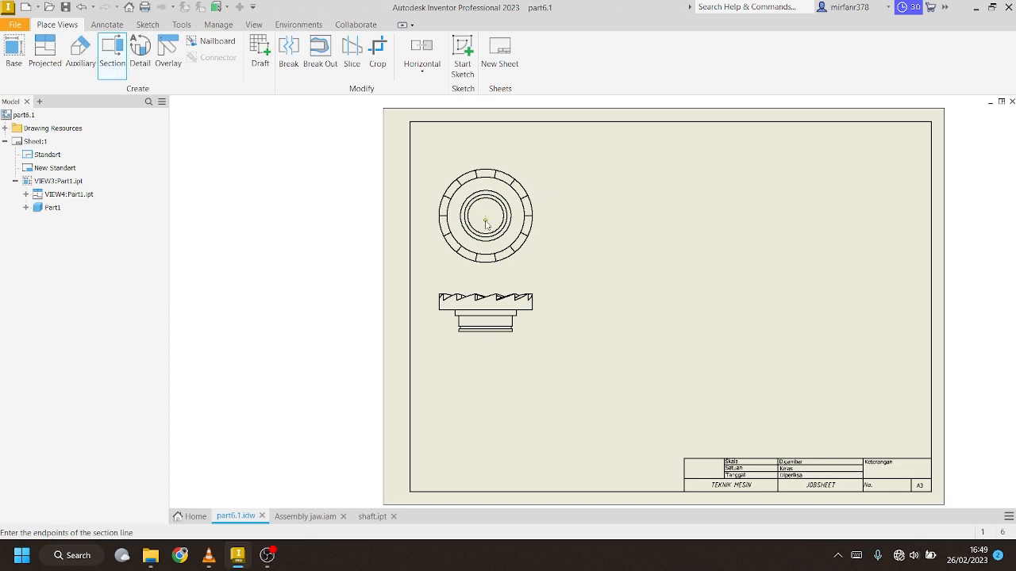
pyautogui.click(486, 162)
pyautogui.click(484, 274)
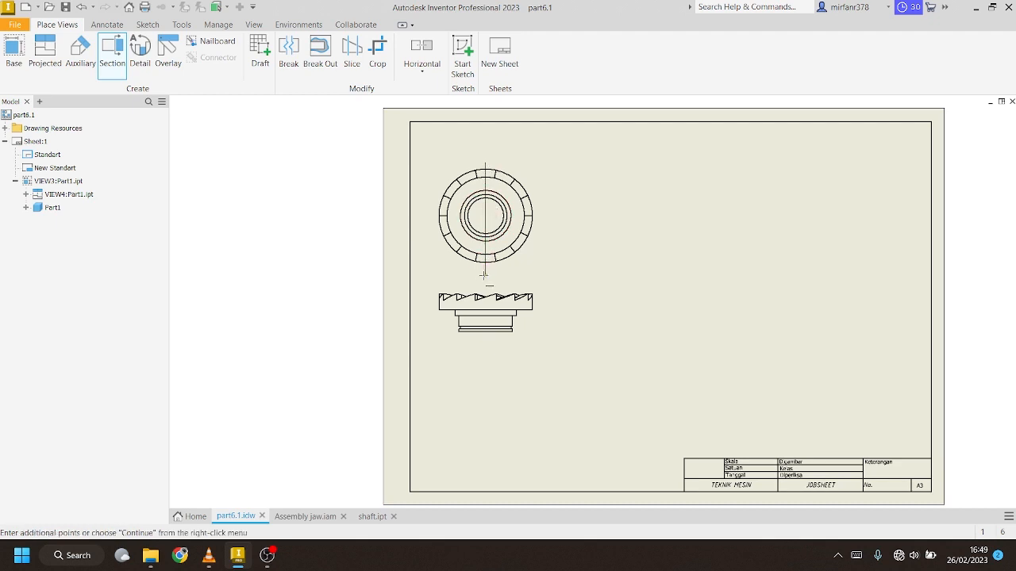
pyautogui.rightClick(486, 276)
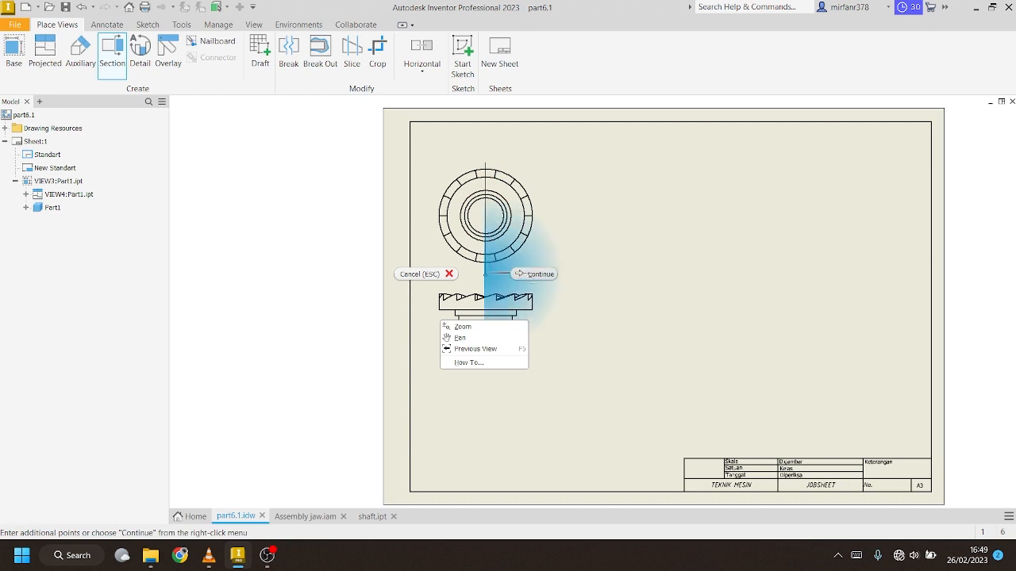
pyautogui.click(520, 273)
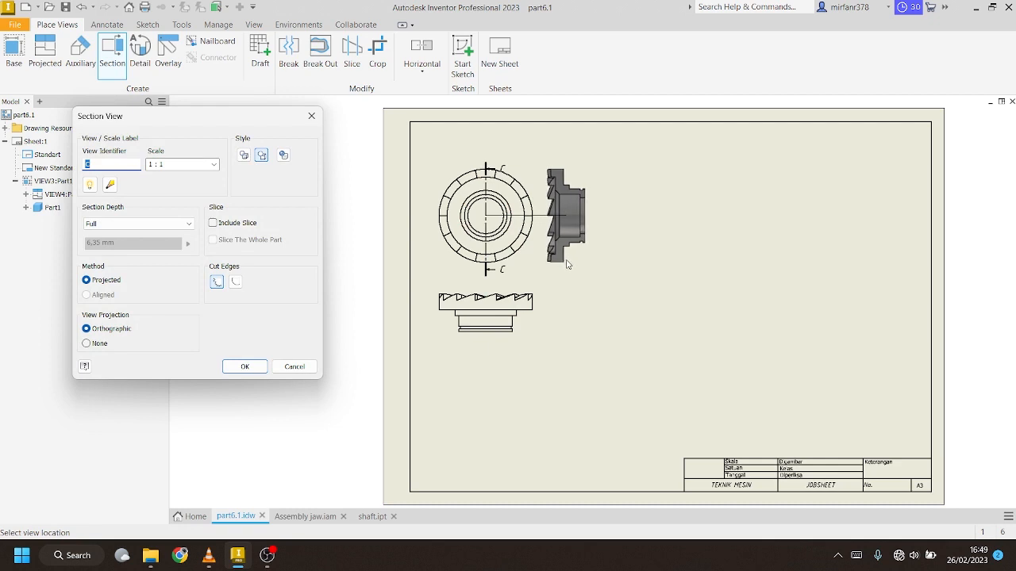
pyautogui.click(568, 268)
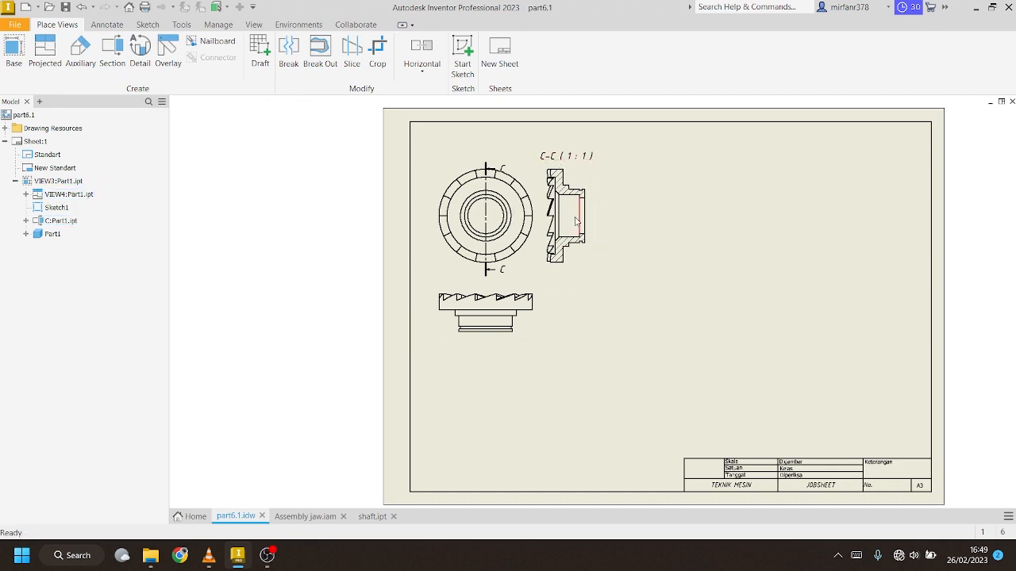
# Add detail view D at 2:1, circling the lower corner of section C-C, to its right
pyautogui.click(139, 56)
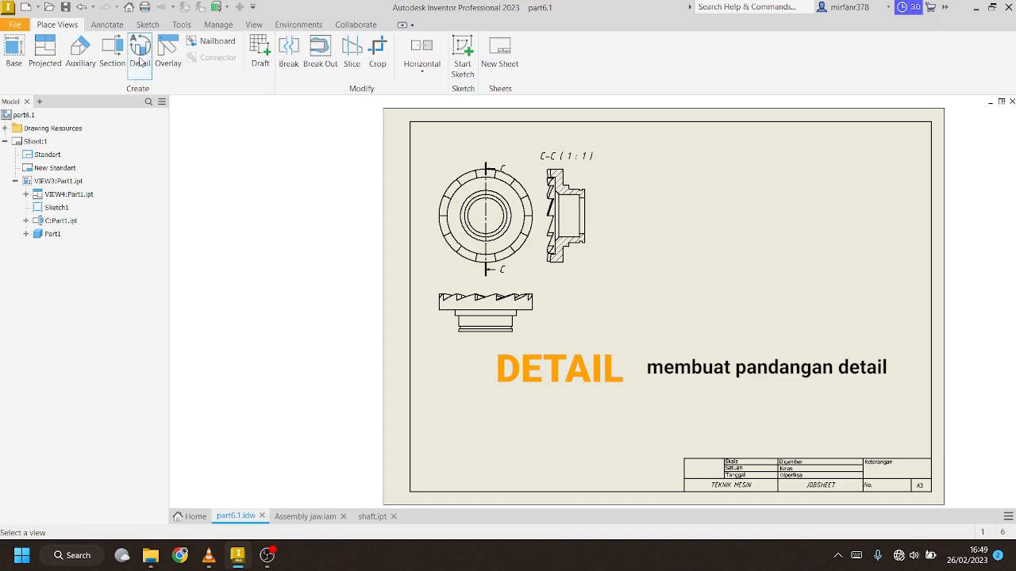
pyautogui.click(584, 266)
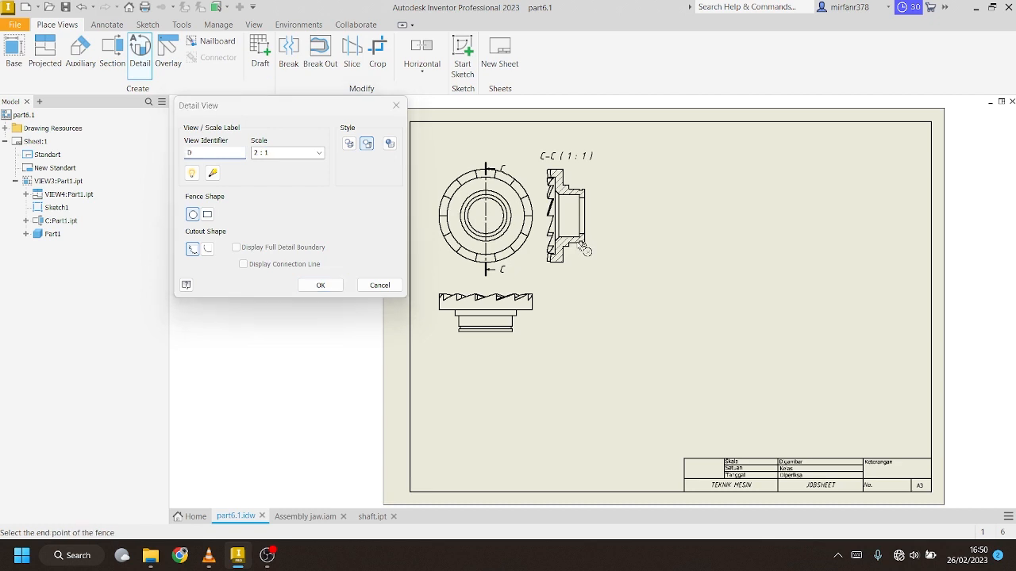
pyautogui.click(574, 244)
pyautogui.click(572, 259)
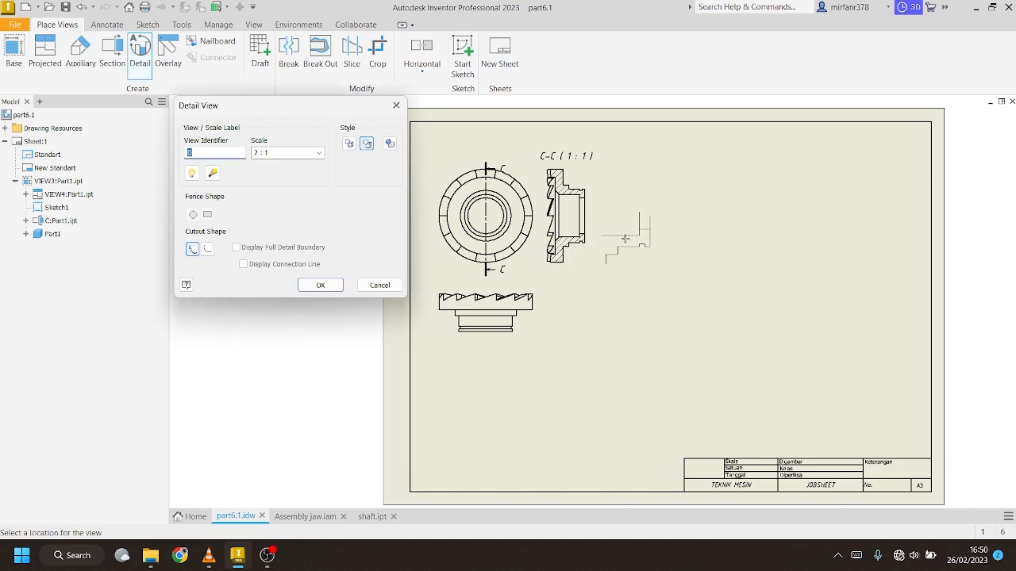
pyautogui.click(628, 247)
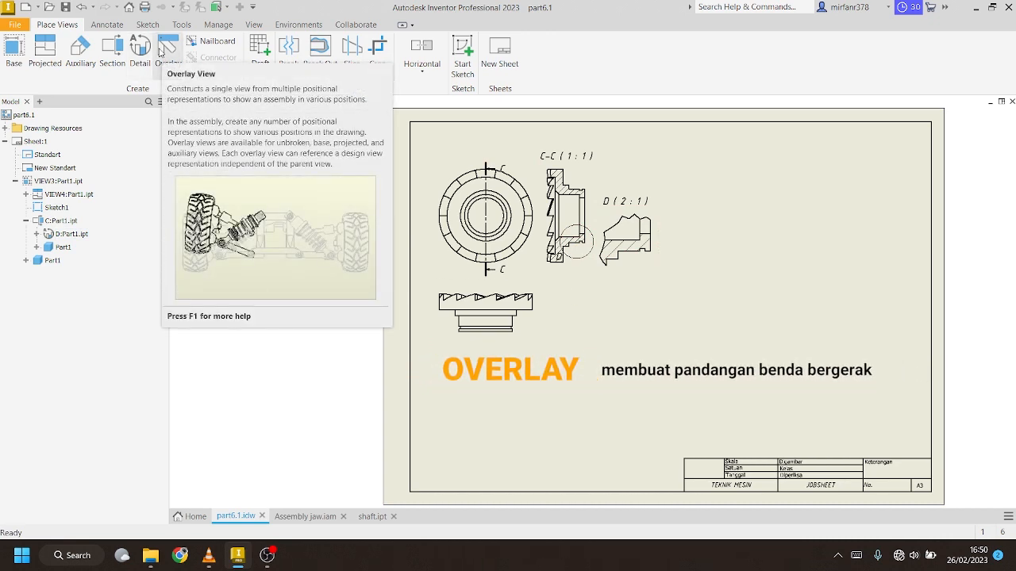
# In Assembly jaw.iam, swing the clamp and add an Angle constraint between house and clamp faces
pyautogui.click(315, 516)
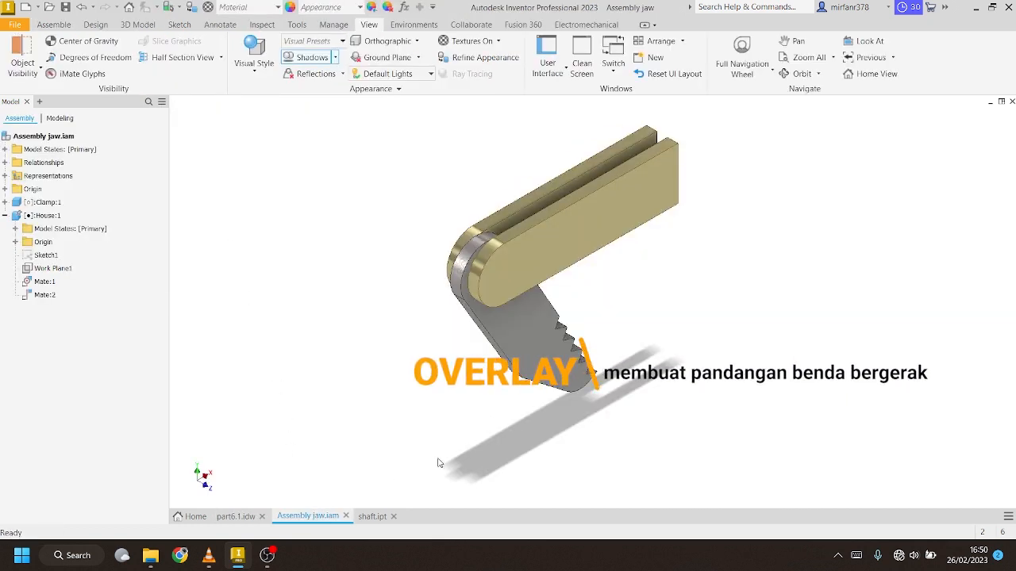
pyautogui.moveTo(539, 357); pyautogui.dragTo(432, 367)
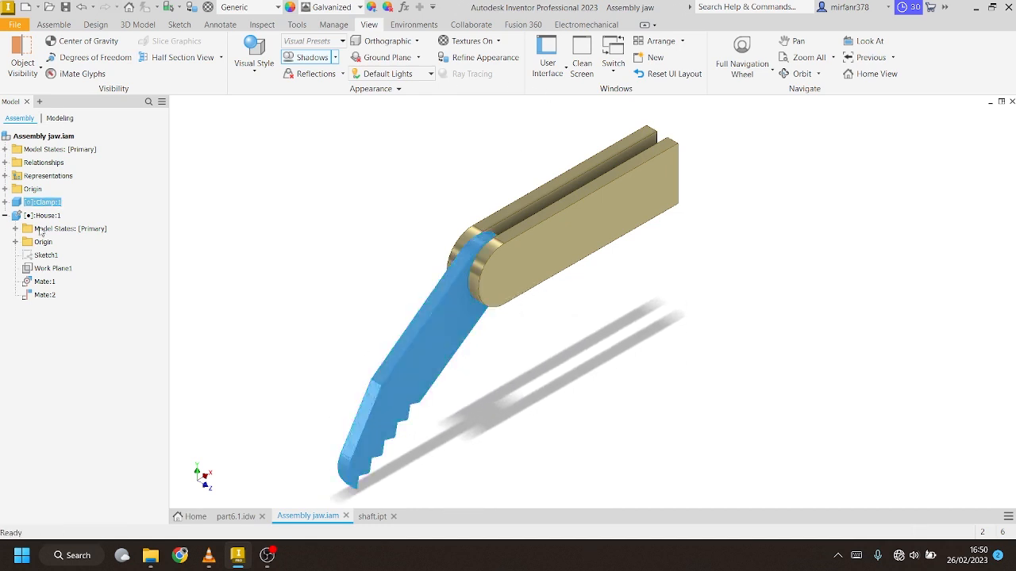
pyautogui.click(54, 24)
pyautogui.click(172, 53)
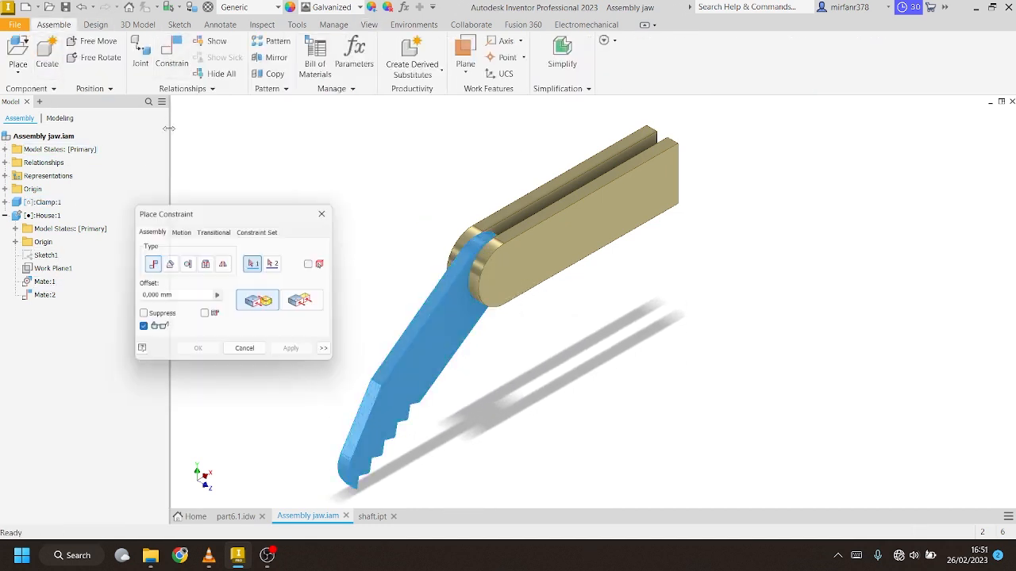
pyautogui.click(169, 264)
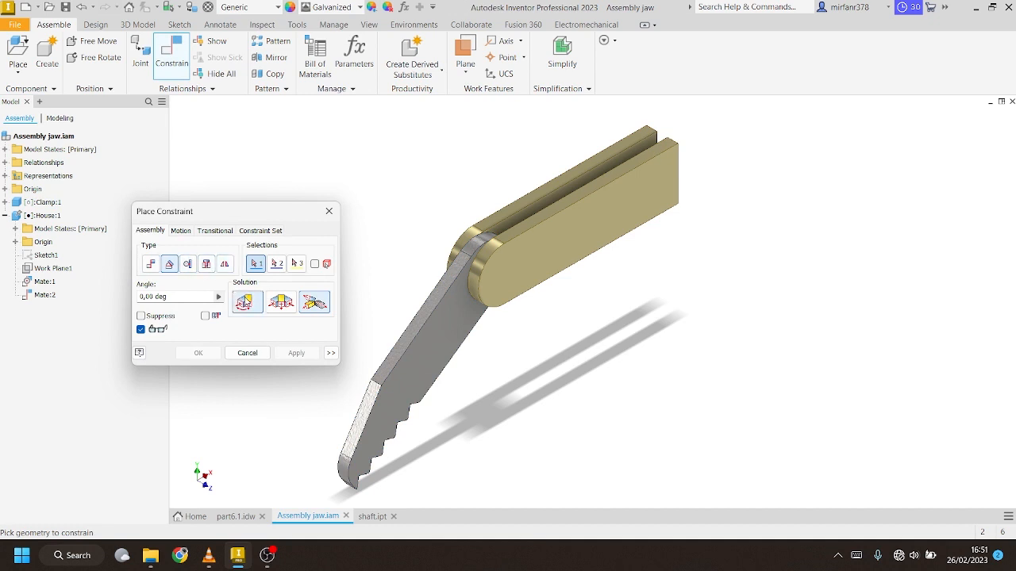
pyautogui.click(512, 236)
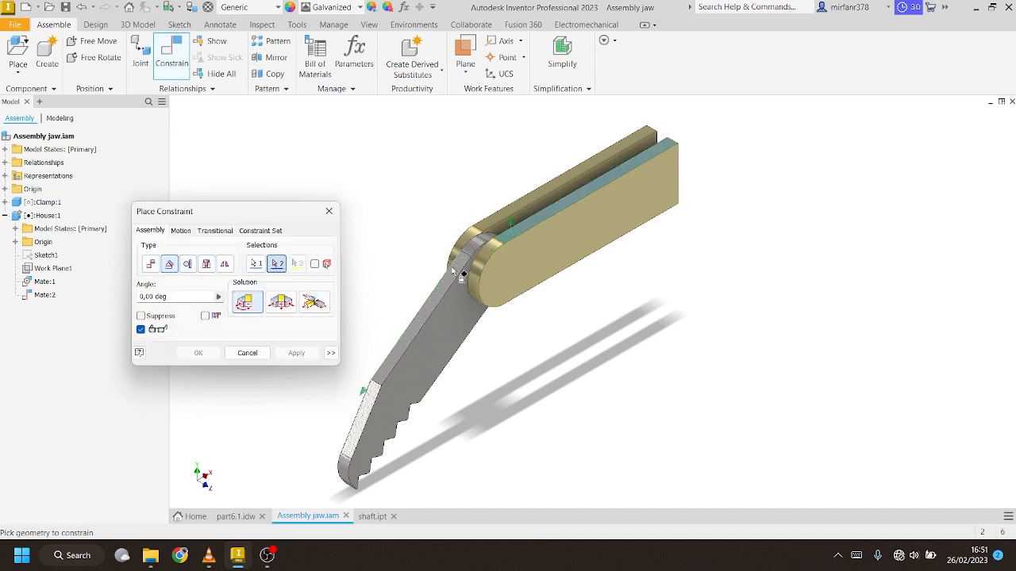
pyautogui.click(449, 278)
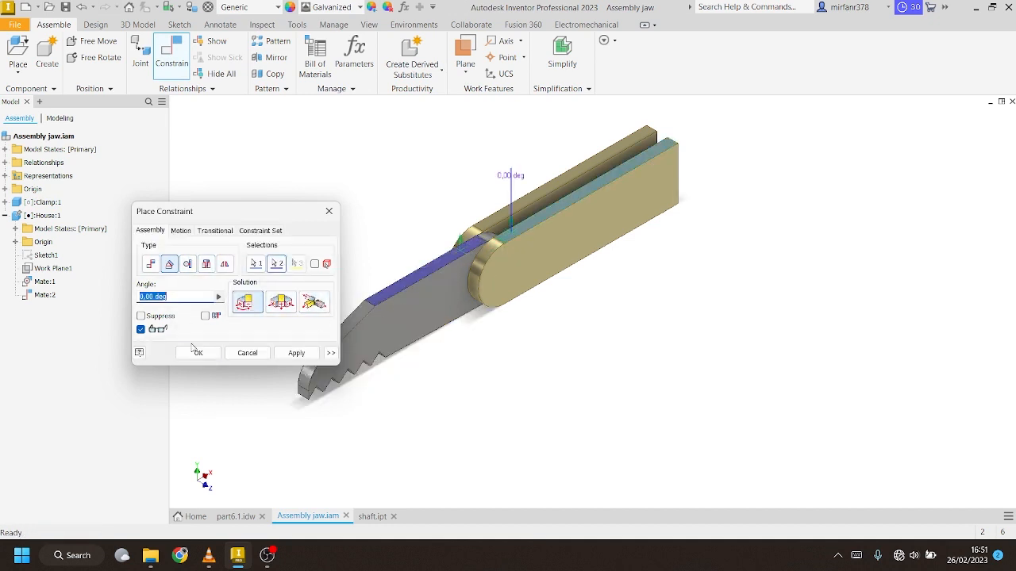
pyautogui.click(198, 353)
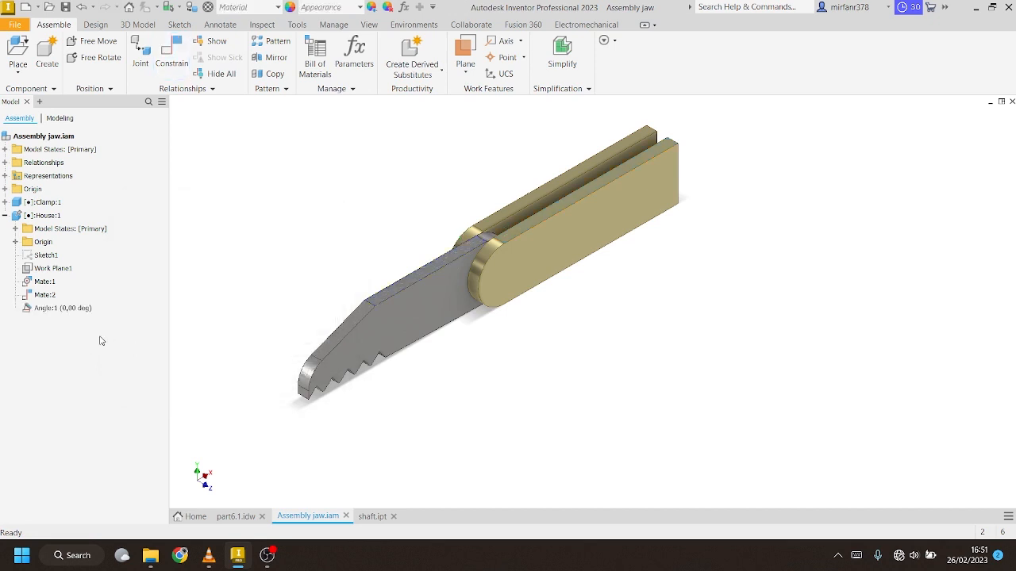
# Create the Position1 positional representation and expand it
pyautogui.click(6, 176)
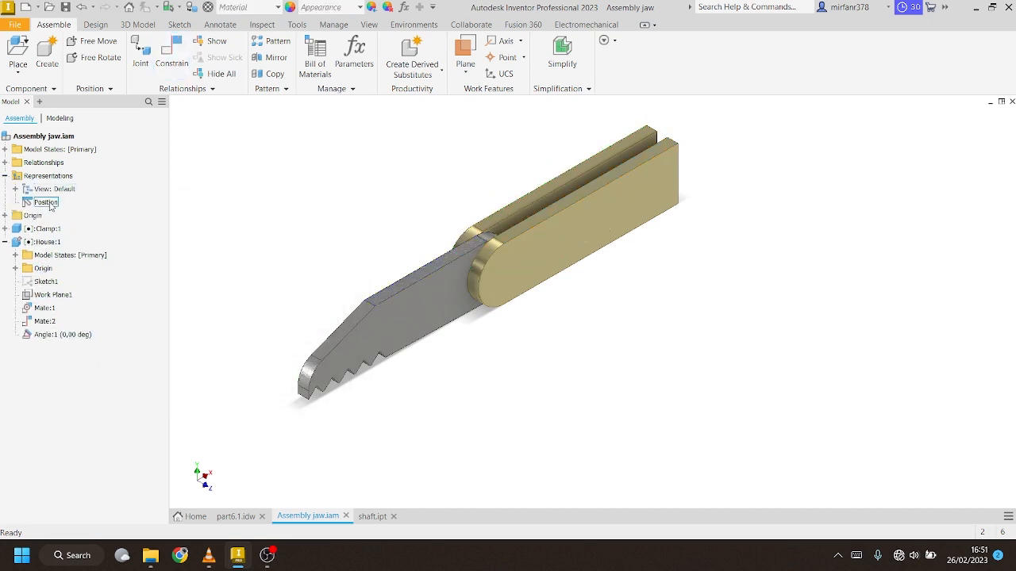
pyautogui.rightClick(46, 204)
pyautogui.click(63, 222)
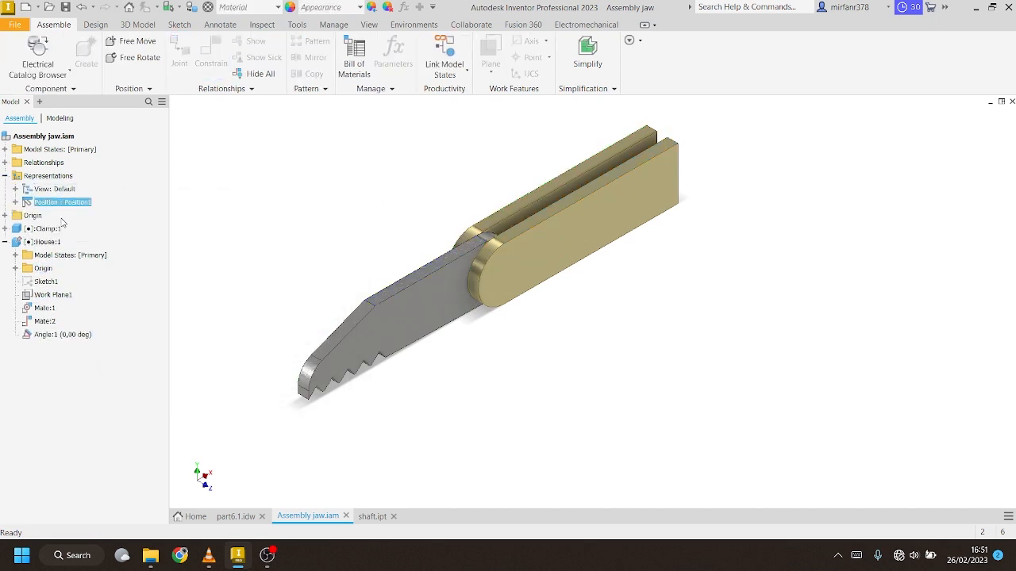
pyautogui.click(15, 203)
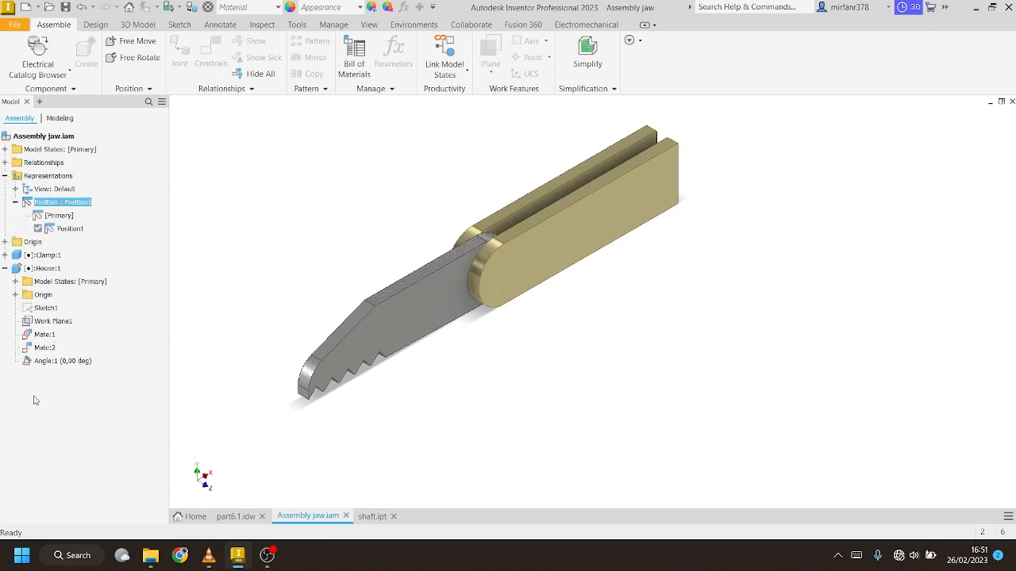
# Override Angle:1 in Position1, trying -20 and 30 before settling on 50 deg
pyautogui.rightClick(68, 362)
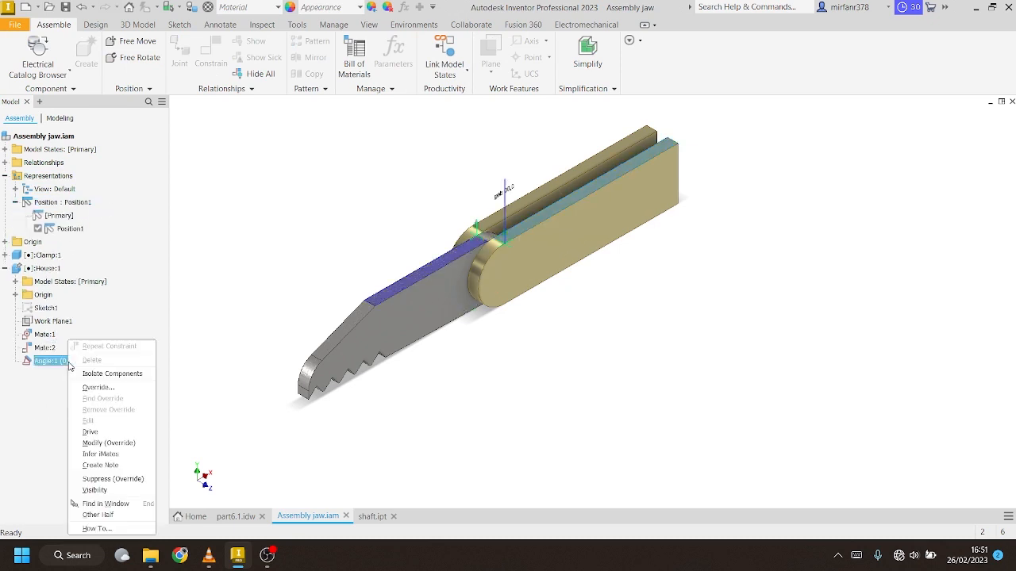
pyautogui.click(111, 442)
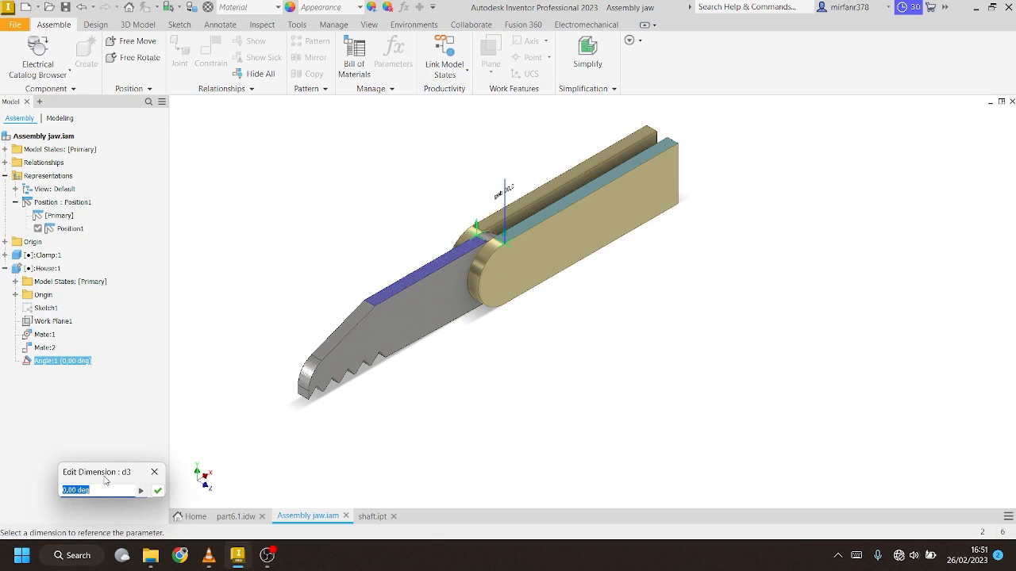
pyautogui.write('-20')
pyautogui.press('Return')
pyautogui.click(127, 359)
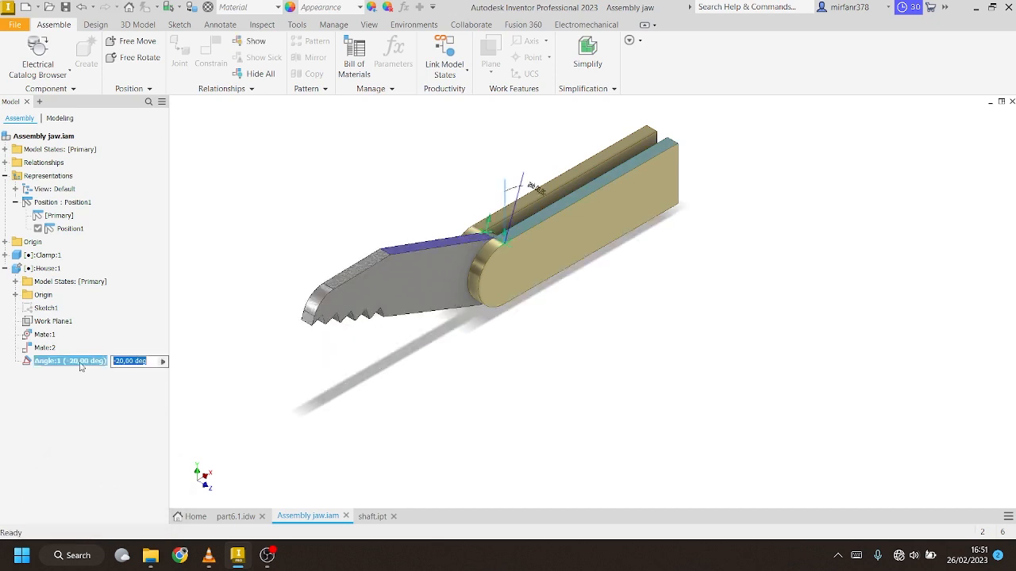
pyautogui.write('30')
pyautogui.press('Return')
pyautogui.tripleClick(147, 362)
pyautogui.write('5')
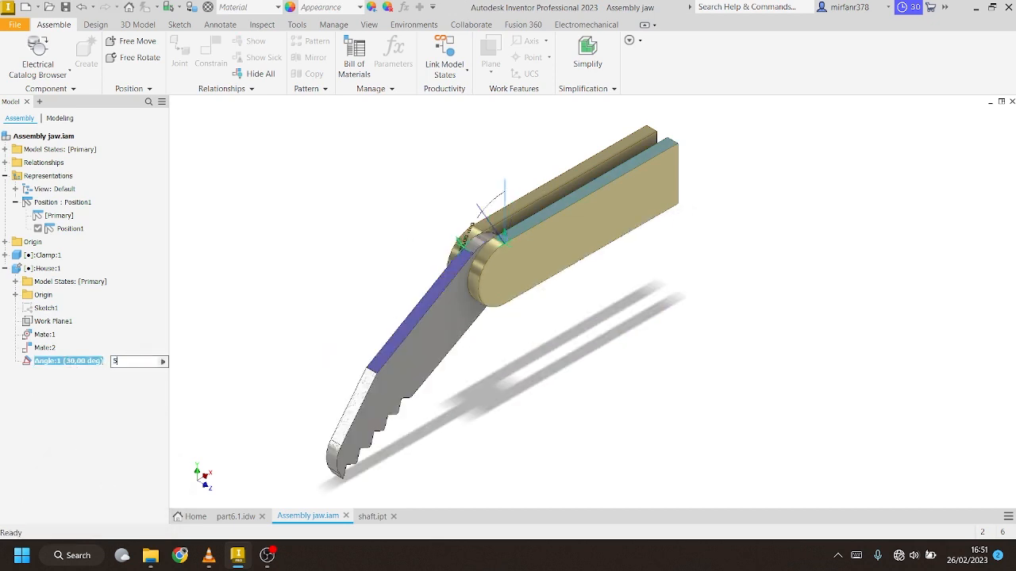
pyautogui.write('0')
pyautogui.press('Return')
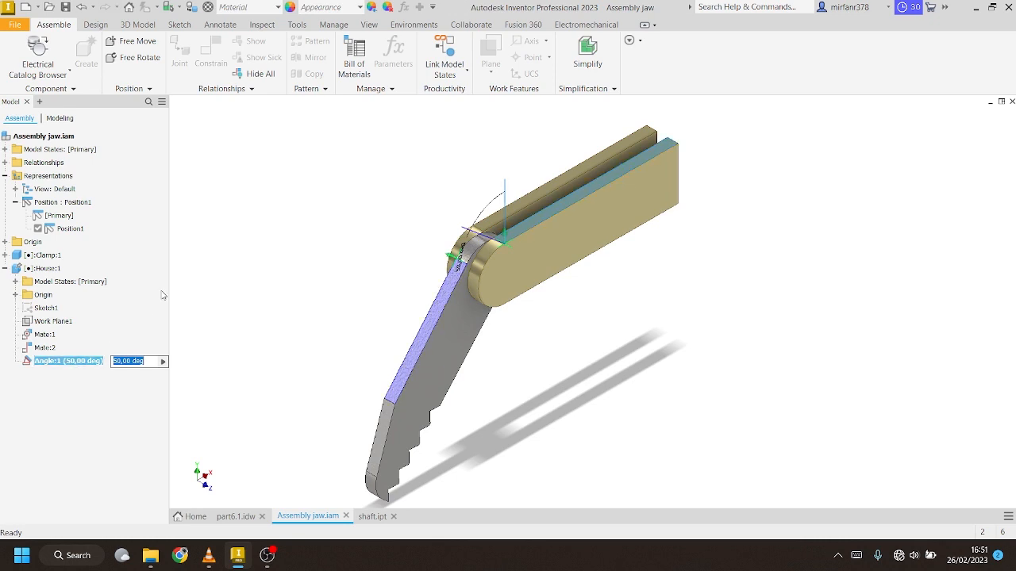
pyautogui.click(52, 216)
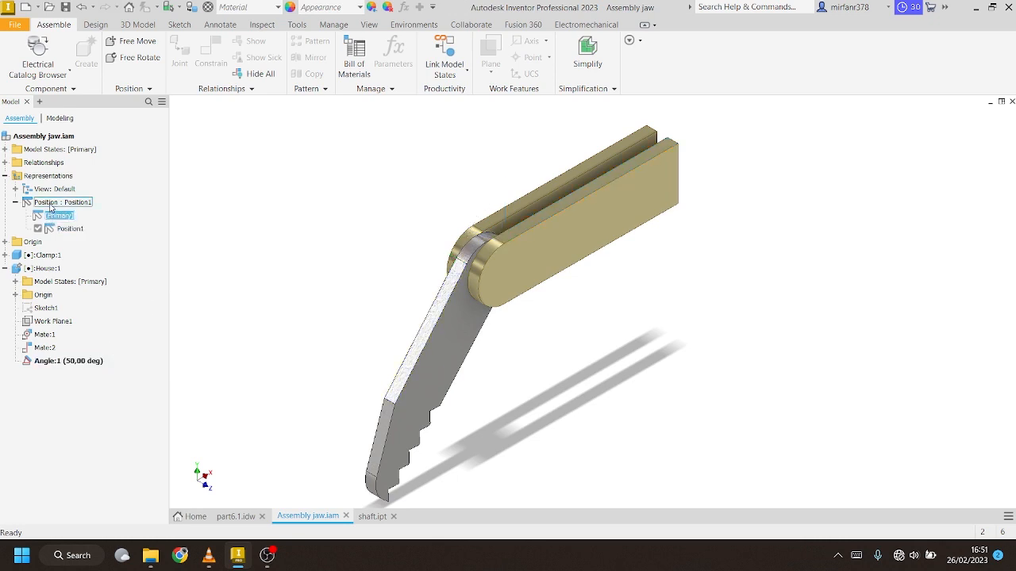
# Add the Position2 positional representation and select Position1 then Position2
pyautogui.rightClick(50, 208)
pyautogui.click(59, 216)
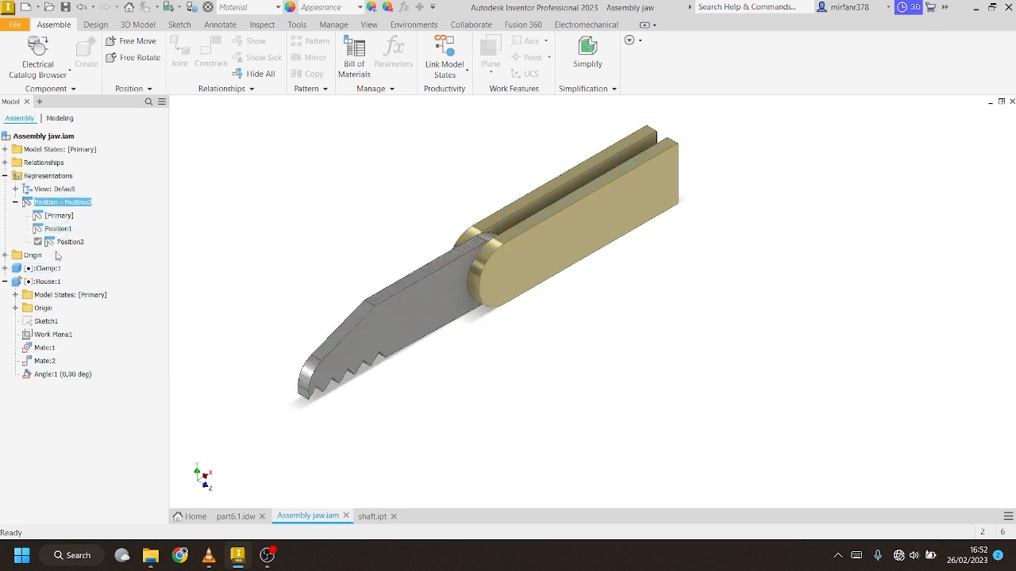
pyautogui.click(59, 229)
pyautogui.click(61, 242)
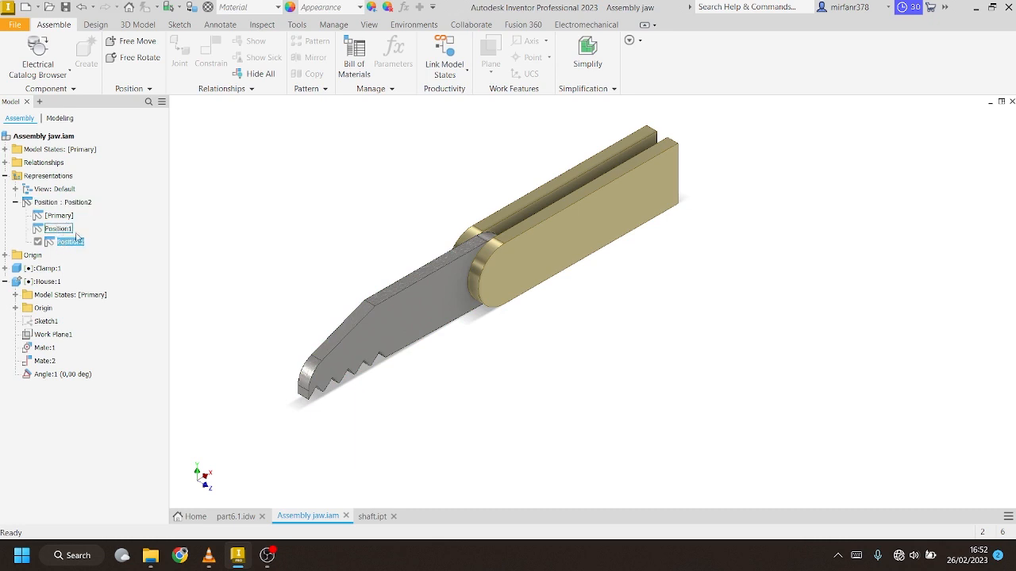
# In part6.1.idw, start a base view of Assembly jaw.iam from the Desain inventor folders
pyautogui.click(236, 517)
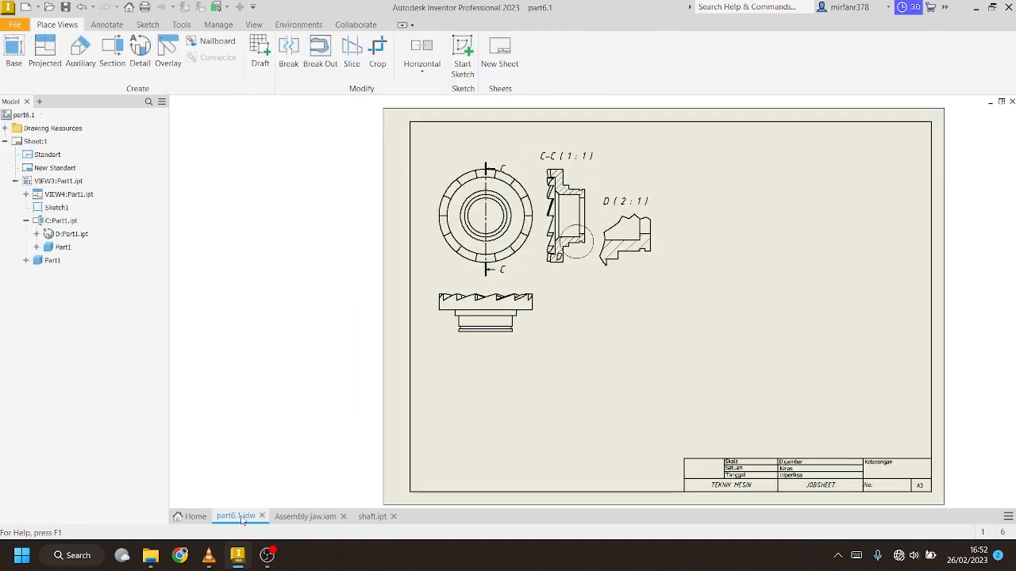
pyautogui.click(9, 52)
pyautogui.click(355, 178)
pyautogui.click(606, 183)
pyautogui.click(510, 374)
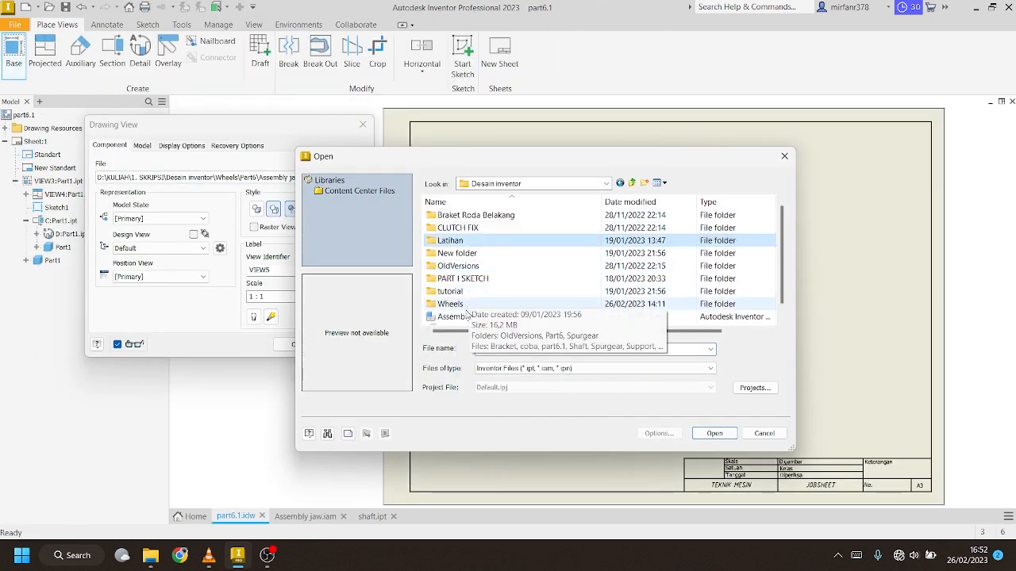
pyautogui.doubleClick(466, 303)
pyautogui.doubleClick(459, 266)
pyautogui.click(462, 230)
pyautogui.click(714, 433)
# Place the jaw view (VIEW5) right of the lower view at scale 1 : 0.8
pyautogui.moveTo(674, 308); pyautogui.dragTo(649, 314)
pyautogui.moveTo(268, 297); pyautogui.dragTo(259, 297)
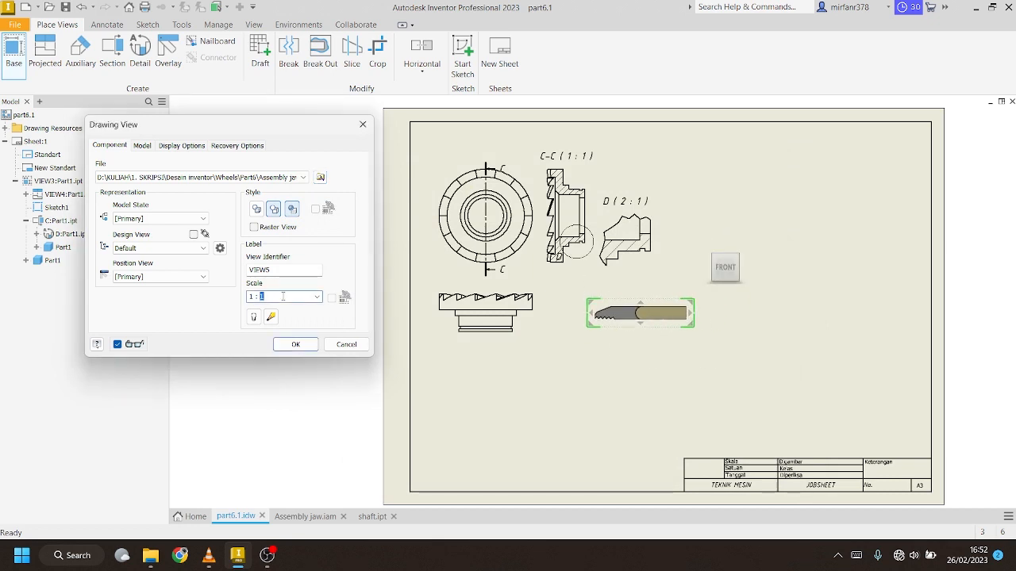
pyautogui.write('0.5')
pyautogui.write('8')
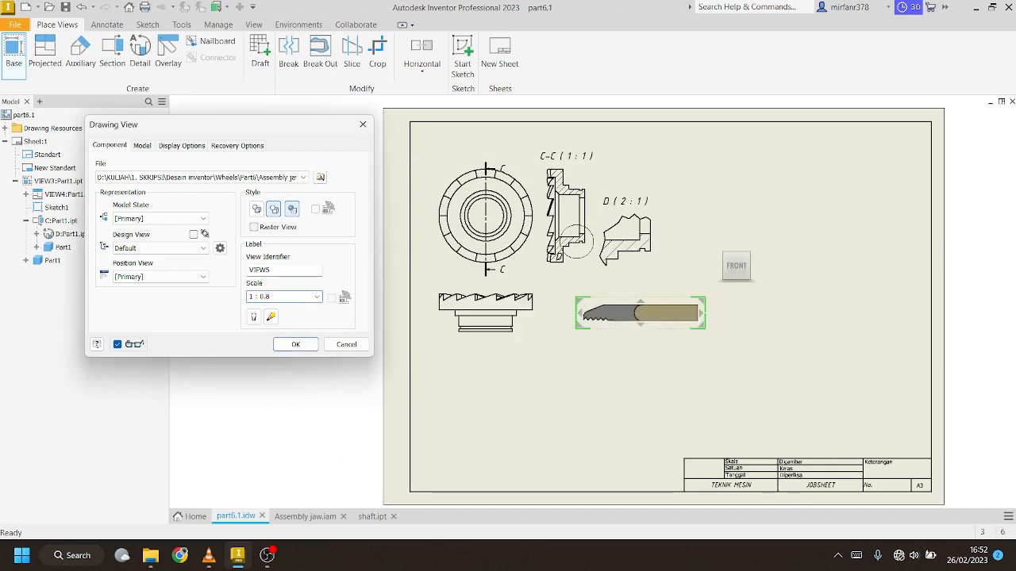
pyautogui.click(295, 344)
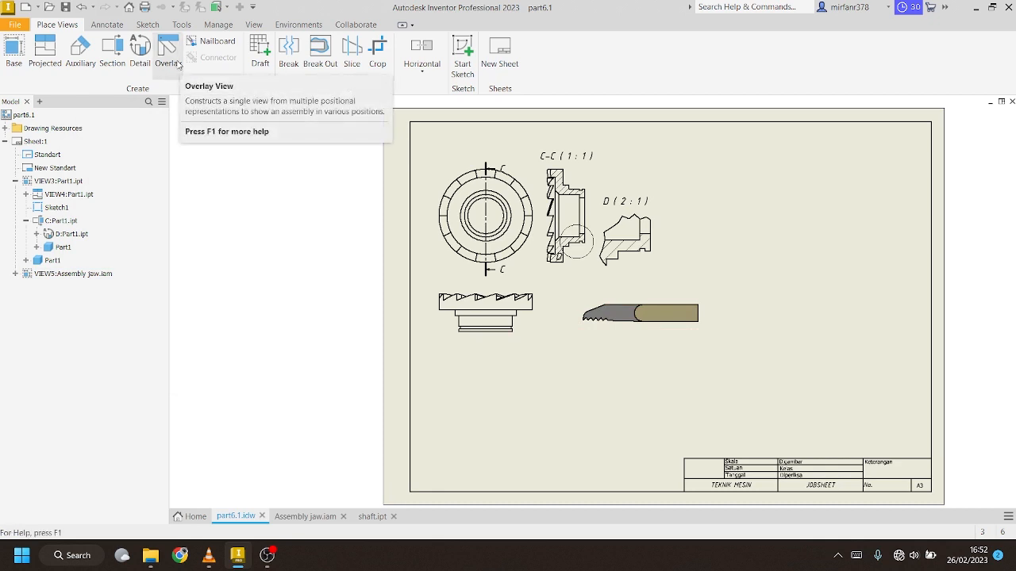
pyautogui.click(177, 63)
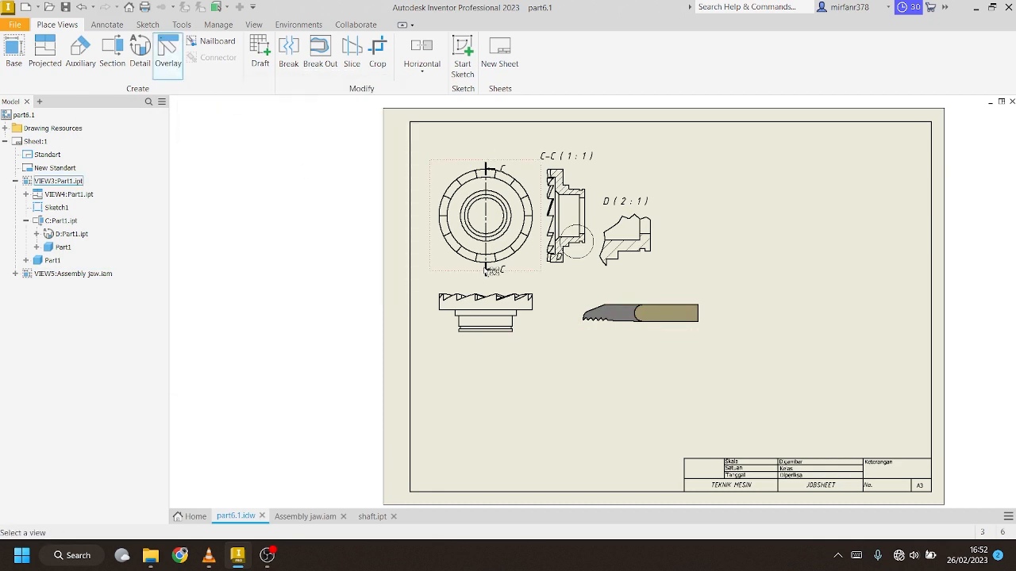
pyautogui.click(596, 314)
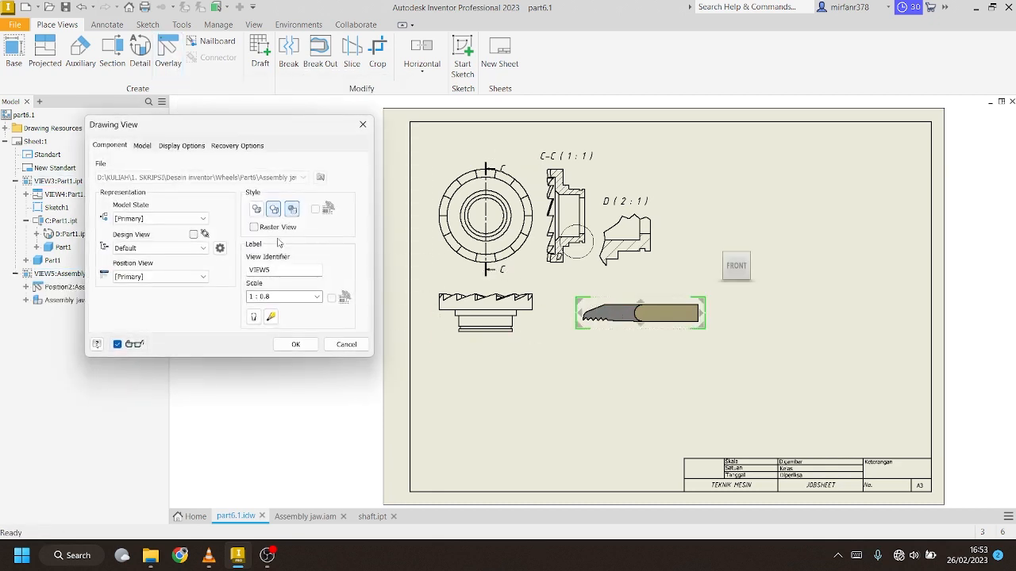
pyautogui.click(198, 278)
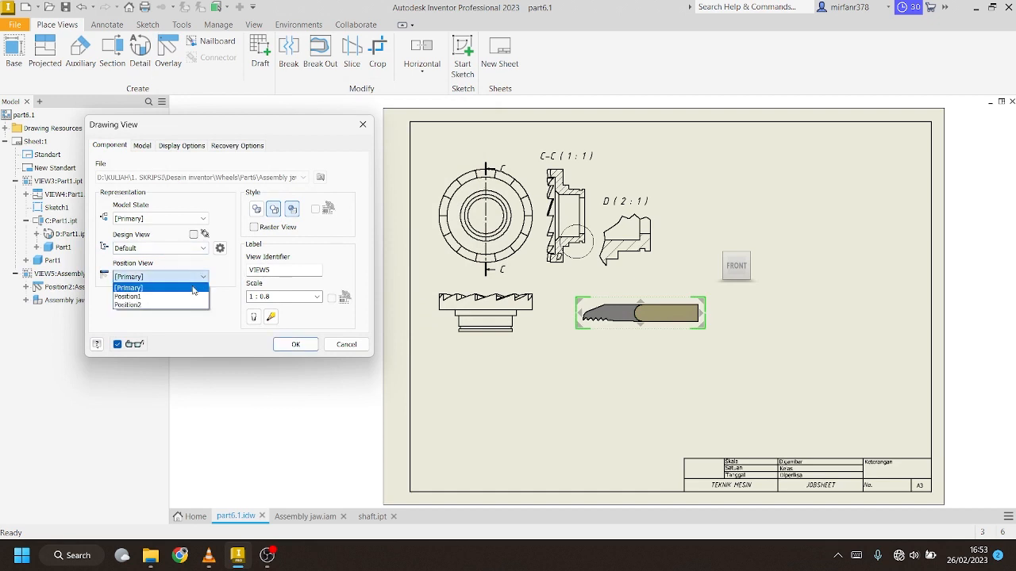
pyautogui.click(158, 296)
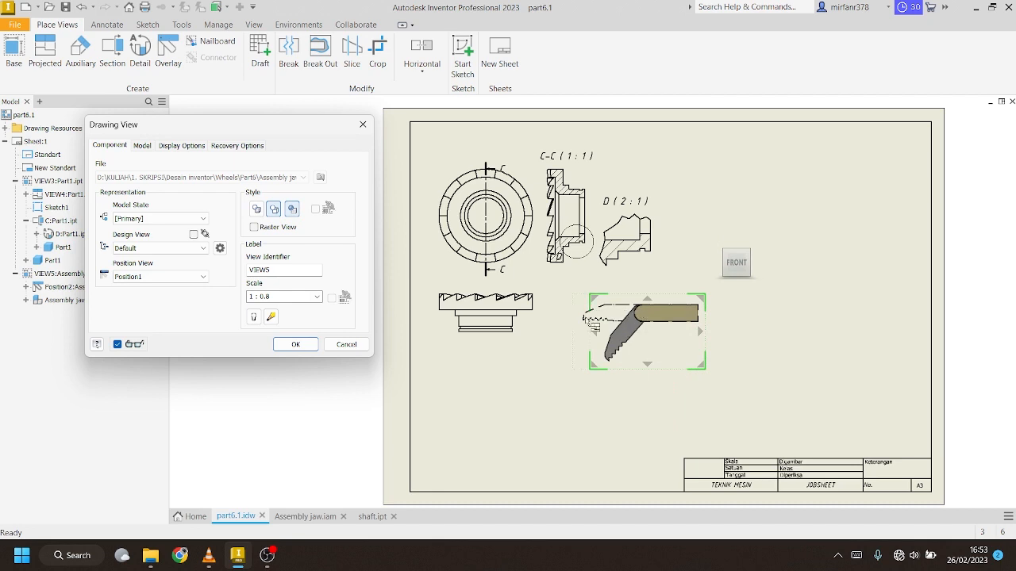
pyautogui.click(295, 345)
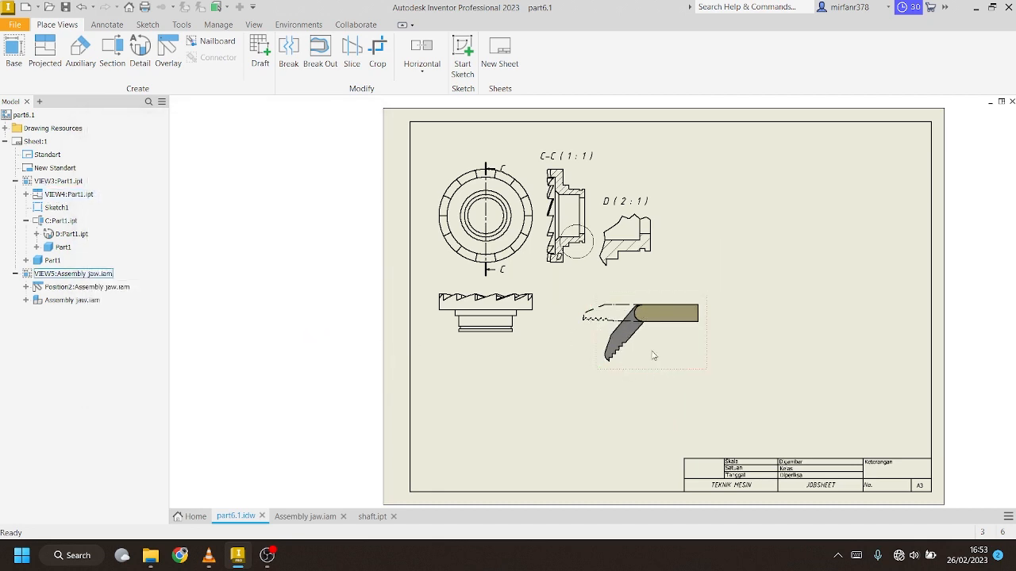
pyautogui.scroll(-3, 640, 351)
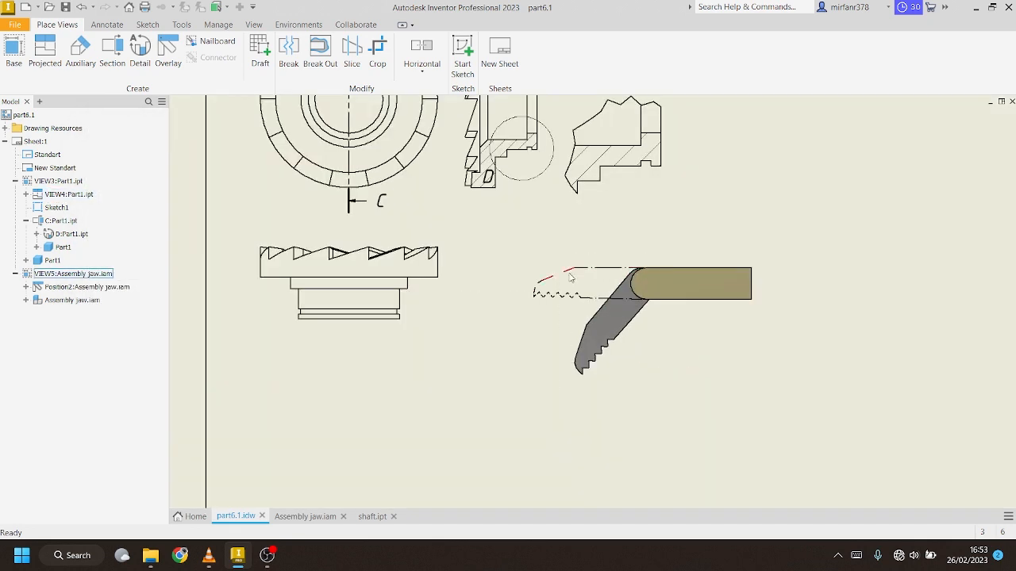
pyautogui.scroll(2, 540, 286)
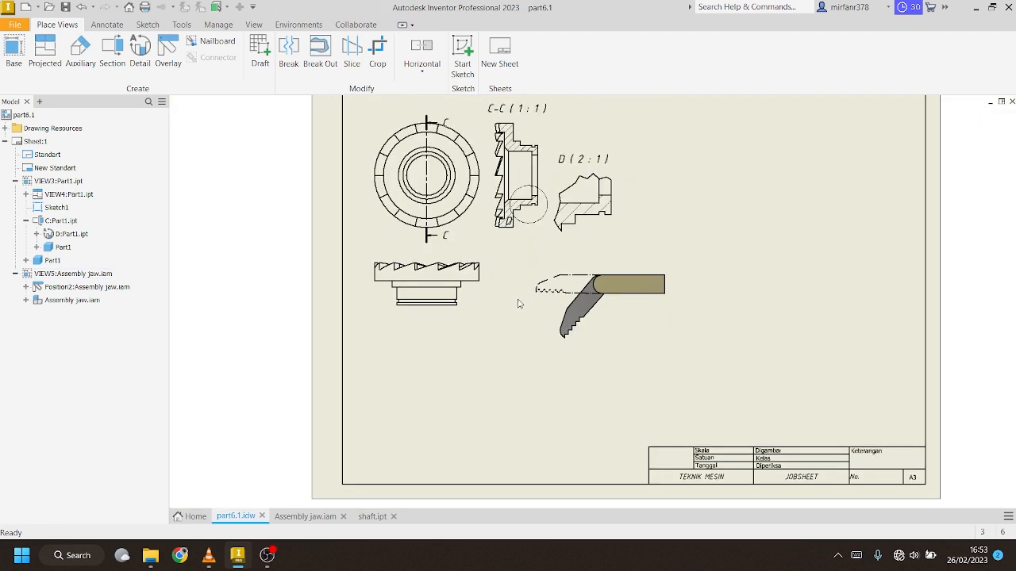
pyautogui.scroll(-1, 471, 356)
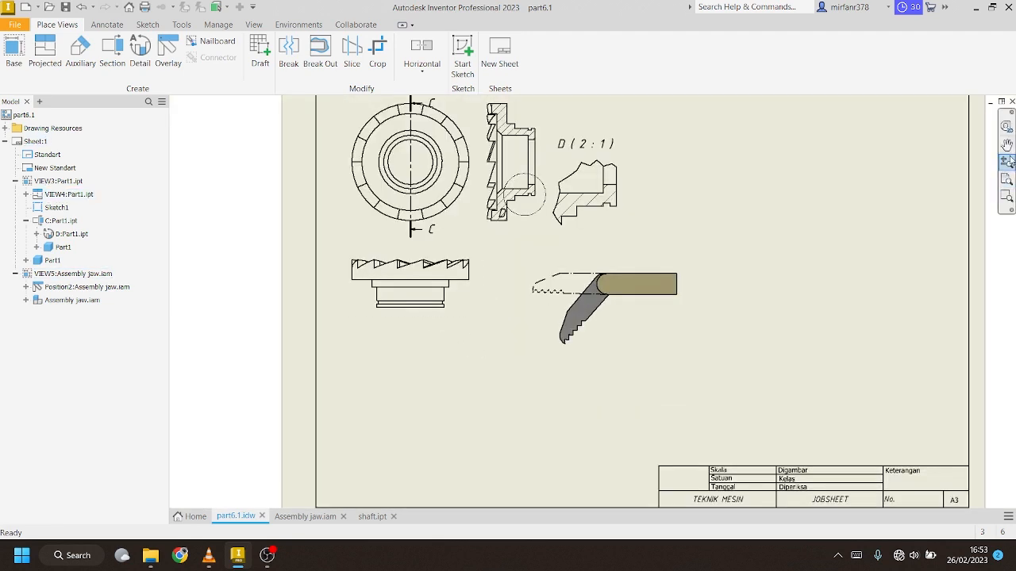
pyautogui.click(1007, 165)
pyautogui.moveTo(639, 358); pyautogui.dragTo(641, 339)
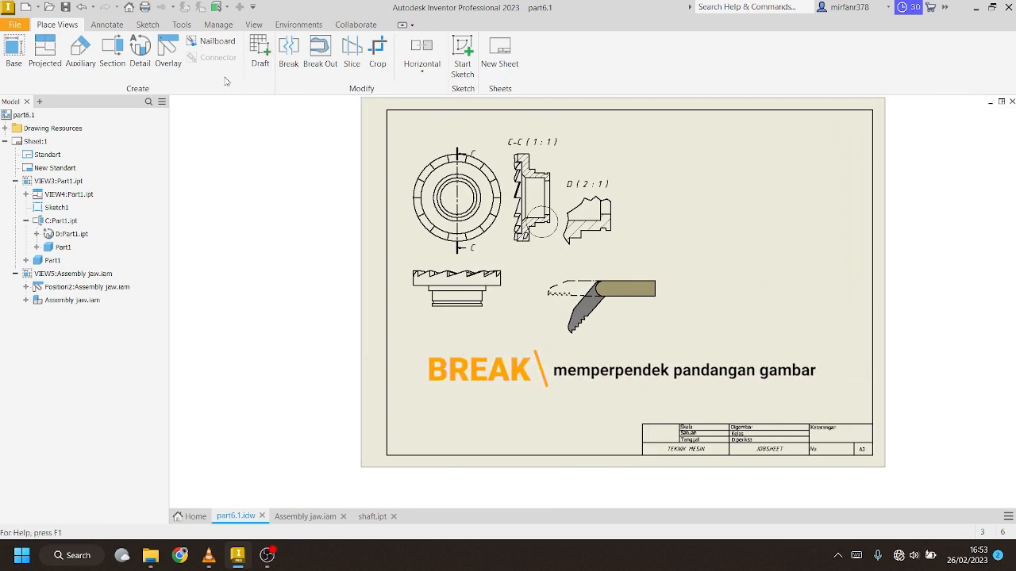
# Inspect shaft.ipt, then place its 1:1 base view VIEW6 across the lower part6.1.idw sheet
pyautogui.click(361, 517)
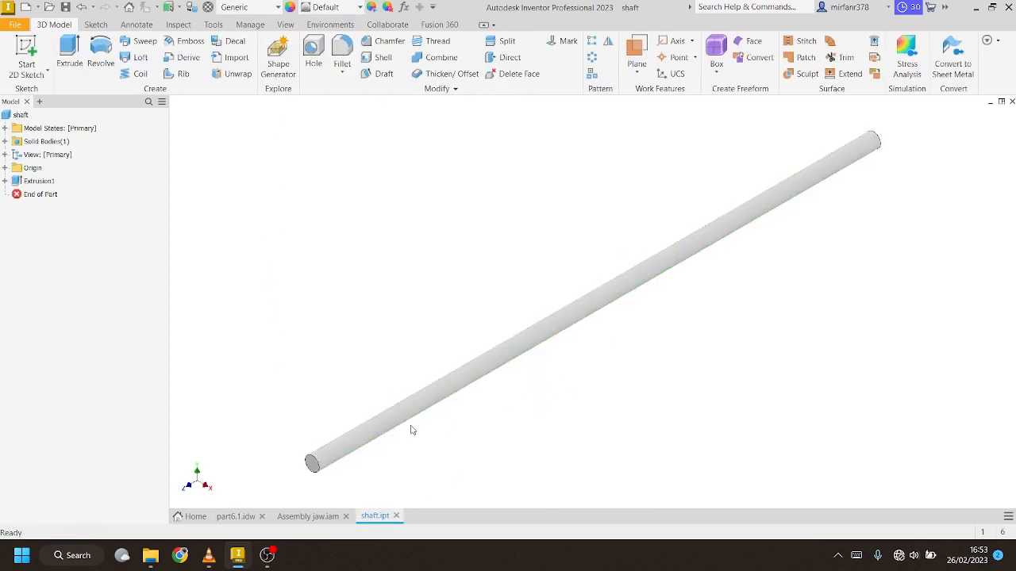
pyautogui.click(236, 516)
pyautogui.click(14, 52)
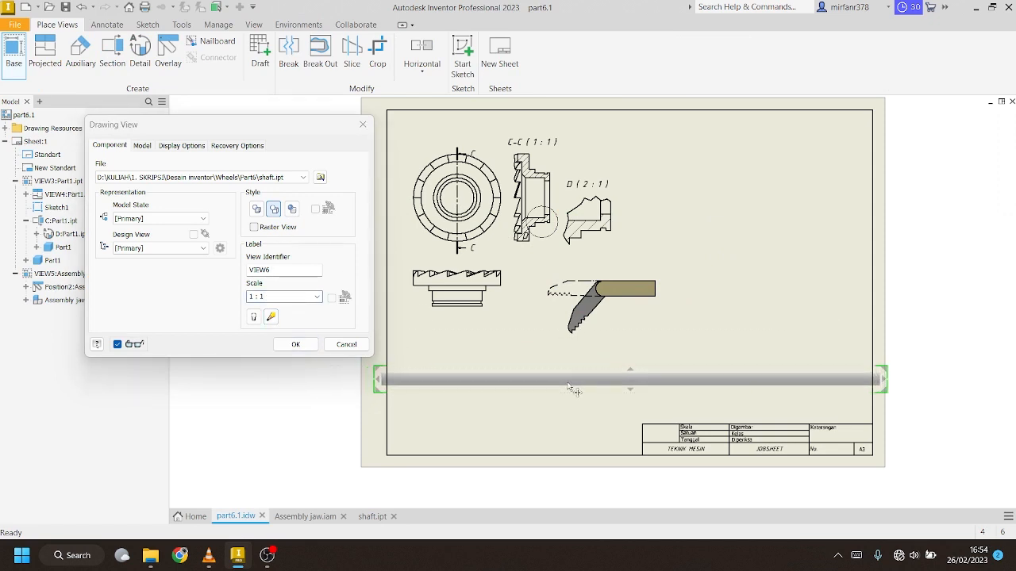
pyautogui.click(295, 345)
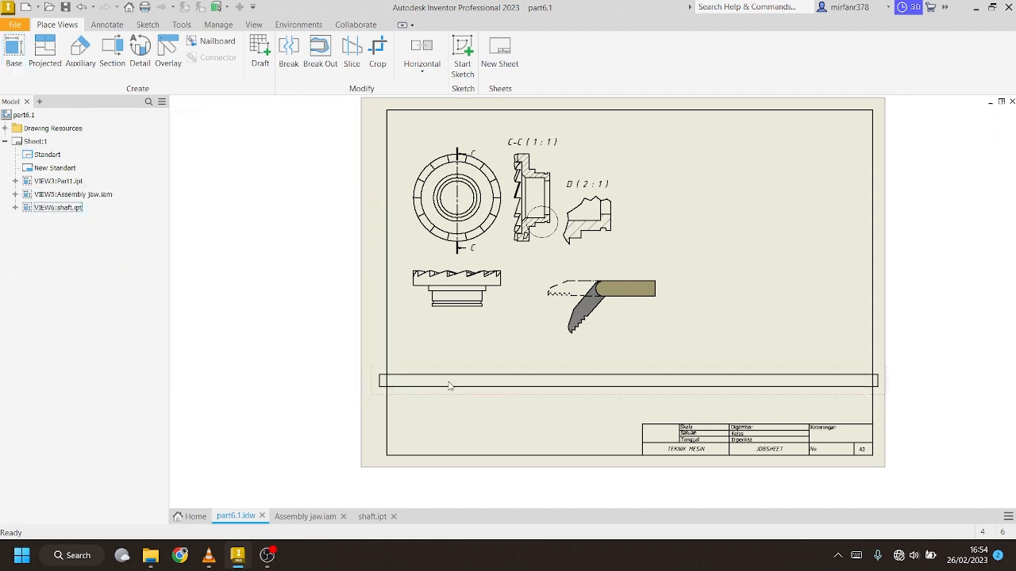
# Break the shaft view to shorten it, move it top right, and move the jaw view lower
pyautogui.click(283, 54)
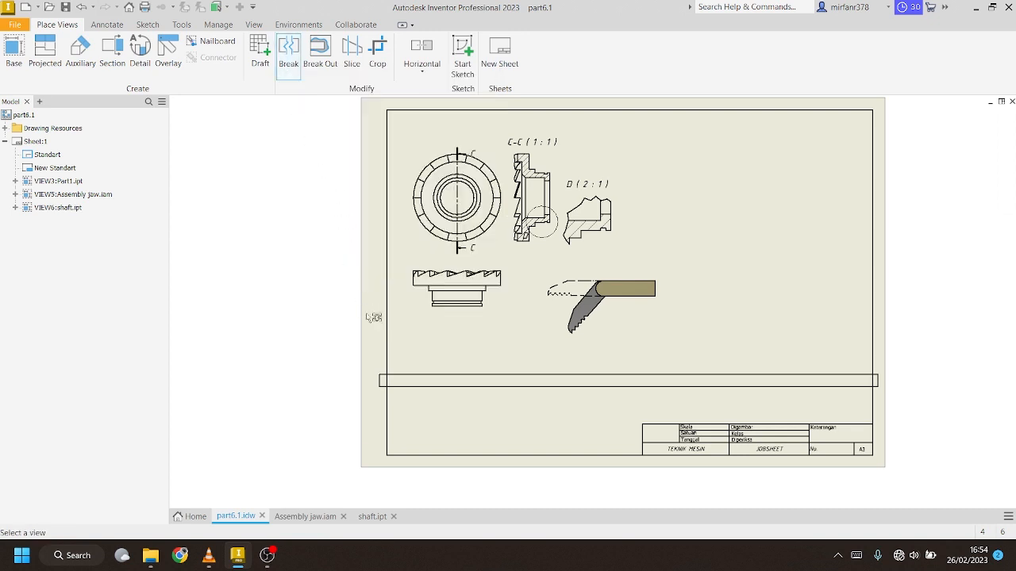
pyautogui.click(410, 381)
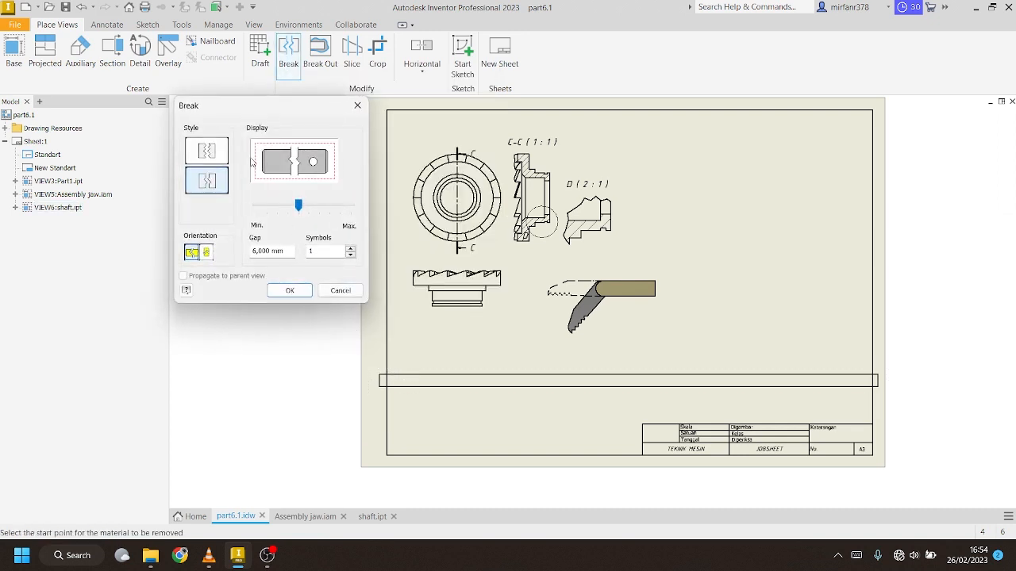
pyautogui.click(388, 381)
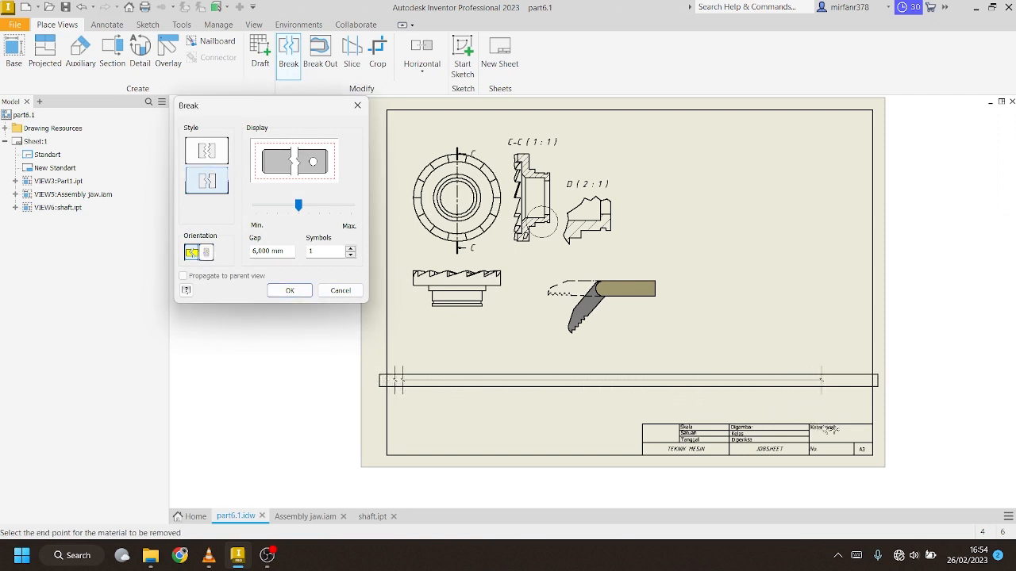
pyautogui.click(850, 421)
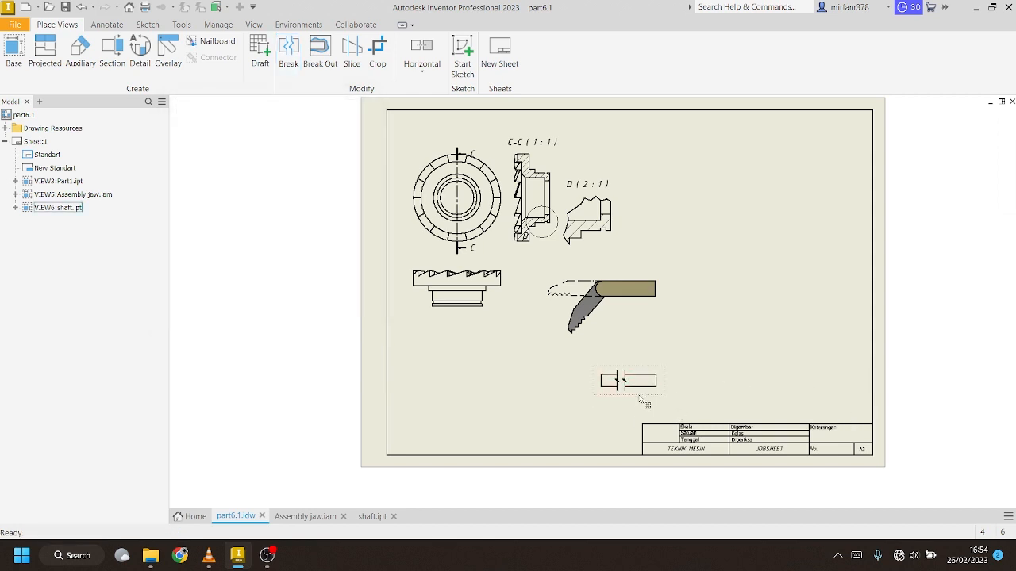
pyautogui.moveTo(640, 396); pyautogui.dragTo(738, 221)
pyautogui.moveTo(585, 282); pyautogui.dragTo(724, 269)
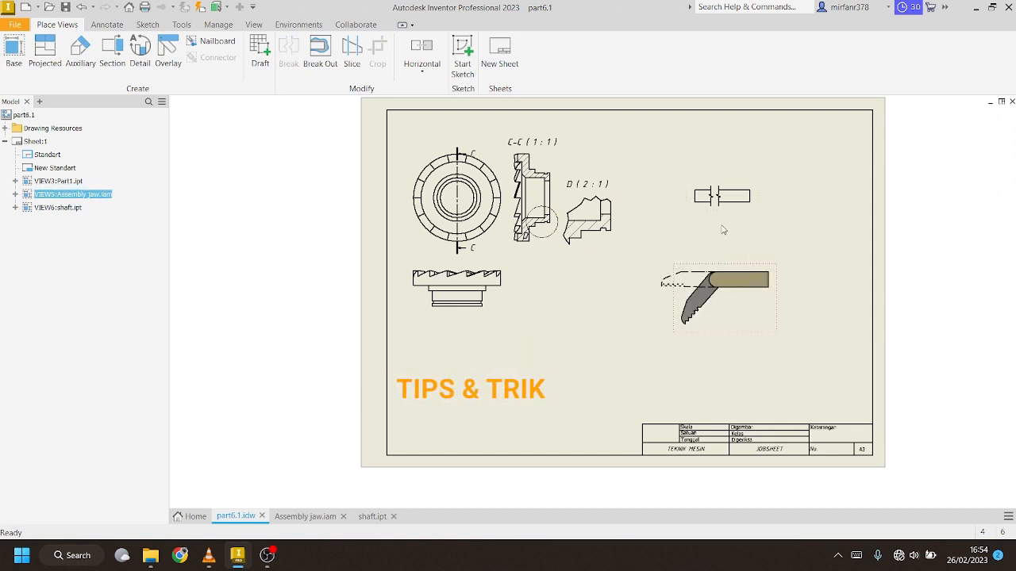
# Nudge the shaft view up, lower the front view, shift section C-C right, and drop label D below its circle
pyautogui.moveTo(693, 212); pyautogui.dragTo(692, 189)
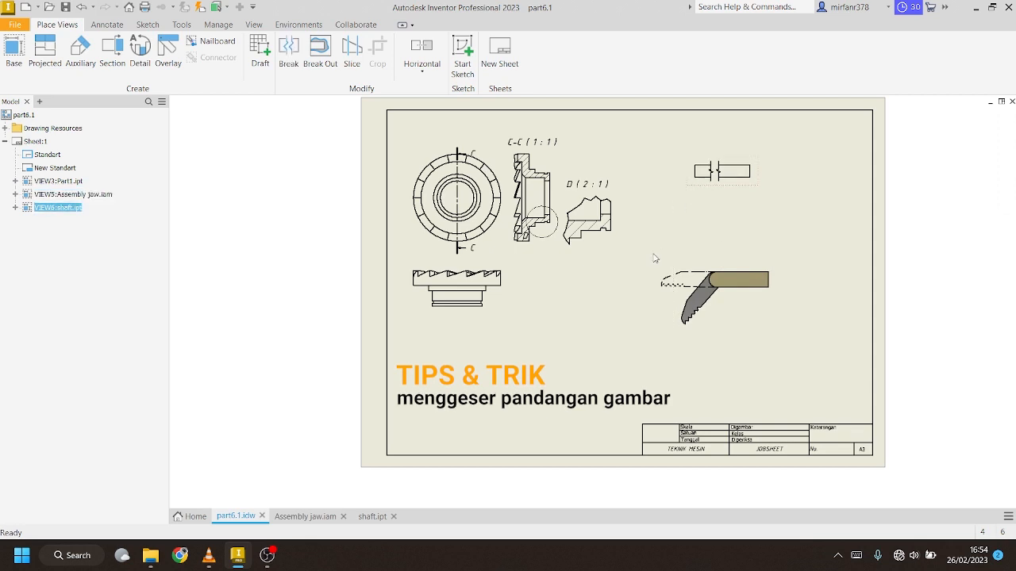
pyautogui.moveTo(490, 313); pyautogui.dragTo(490, 324)
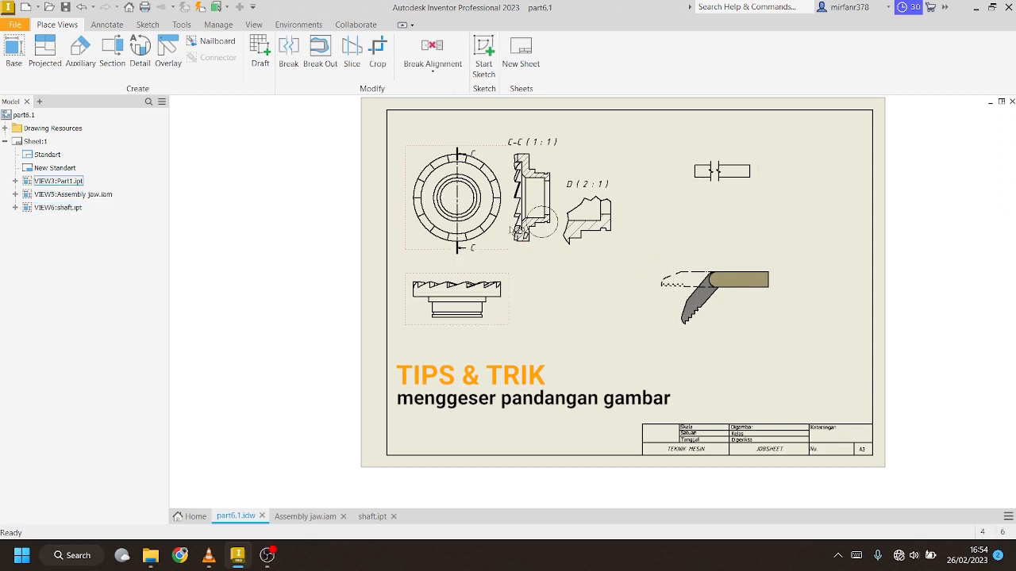
pyautogui.moveTo(555, 251); pyautogui.dragTo(609, 229)
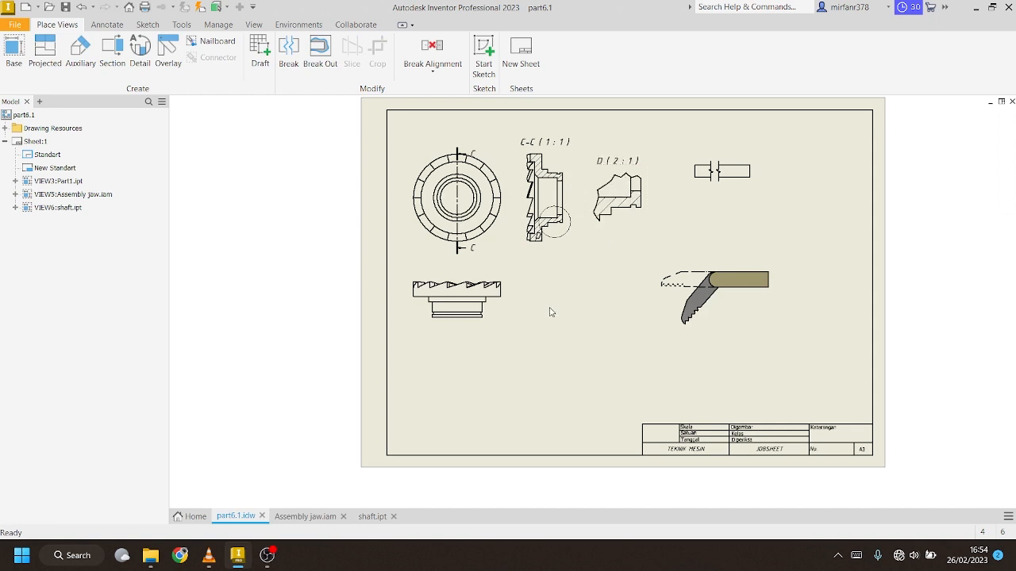
pyautogui.scroll(-7, 537, 238)
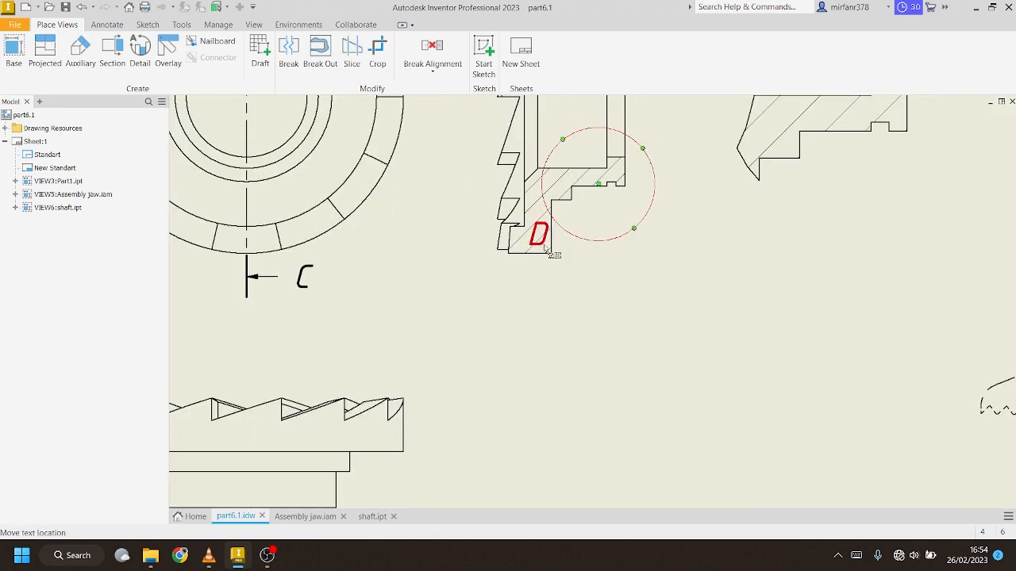
pyautogui.moveTo(543, 242); pyautogui.dragTo(603, 268)
pyautogui.scroll(3, 533, 266)
pyautogui.scroll(6, 534, 264)
pyautogui.scroll(-4, 534, 264)
pyautogui.scroll(3, 438, 247)
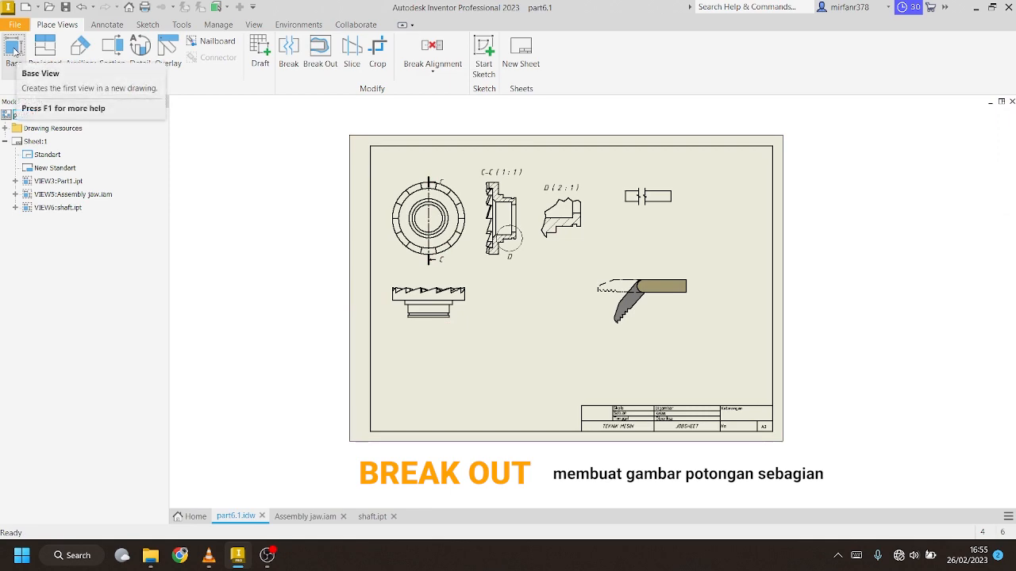
# Place a shaded 1:1 base view of CLUTCH FIX\Part1.ipt below the front view as VIEW7
pyautogui.click(1006, 162)
pyautogui.moveTo(694, 193)
pyautogui.mouseDown()
pyautogui.moveTo(714, 205)
pyautogui.moveTo(680, 199)
pyautogui.moveTo(689, 179)
pyautogui.mouseUp()
pyautogui.click(1006, 144)
pyautogui.moveTo(759, 183); pyautogui.dragTo(749, 199)
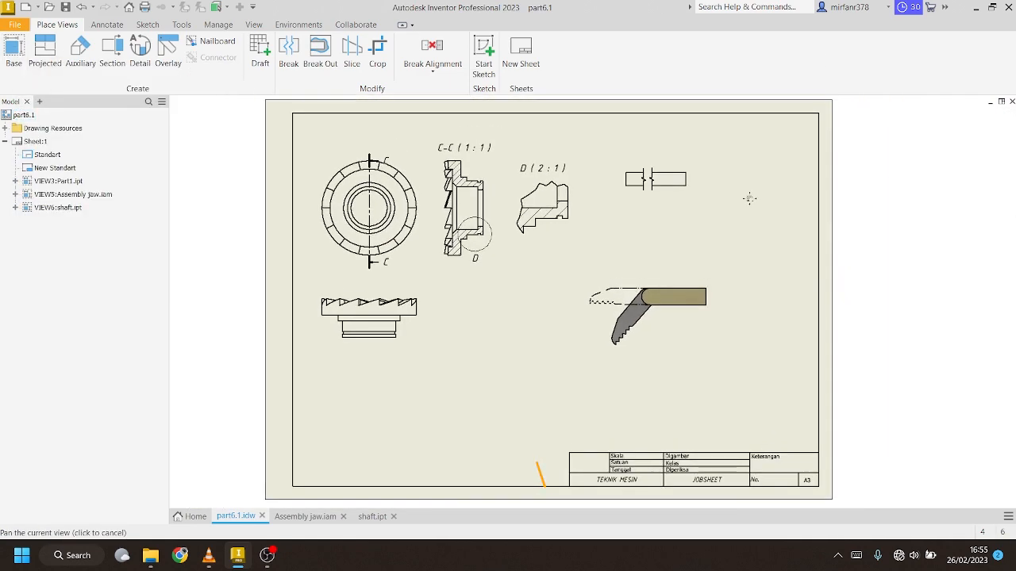
pyautogui.click(14, 51)
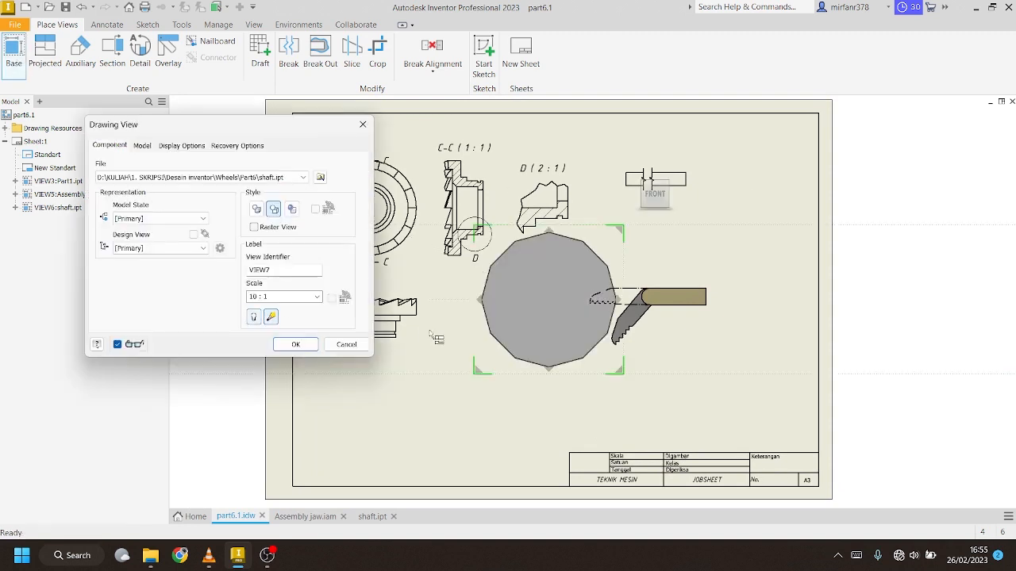
pyautogui.click(320, 178)
pyautogui.click(508, 184)
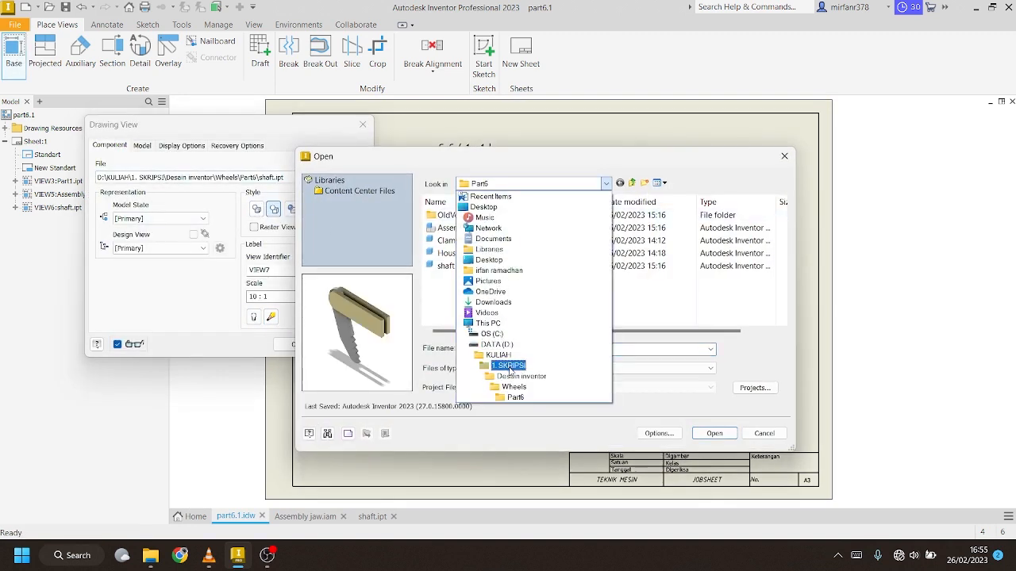
pyautogui.click(511, 356)
pyautogui.doubleClick(456, 227)
pyautogui.click(446, 279)
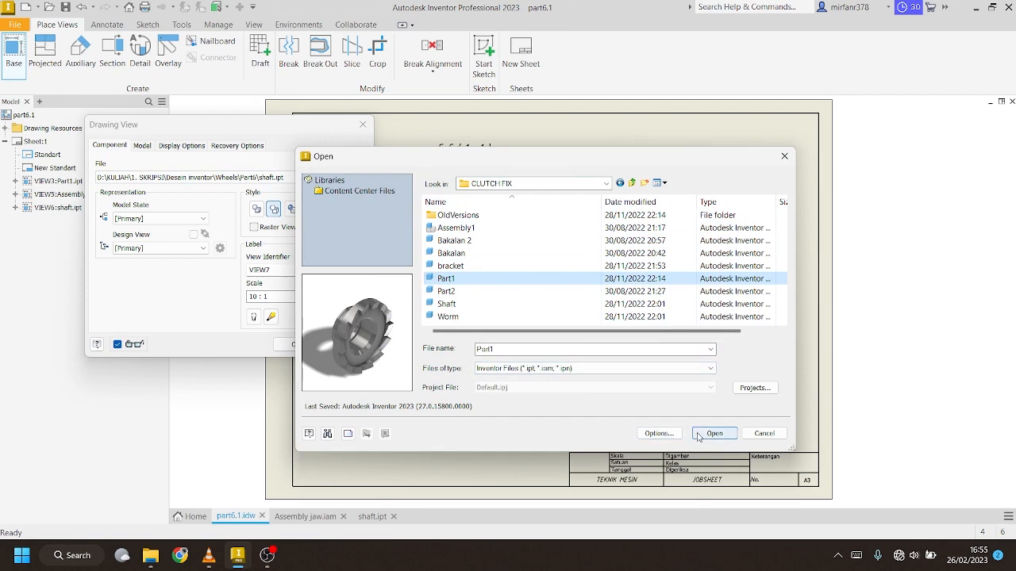
pyautogui.click(700, 435)
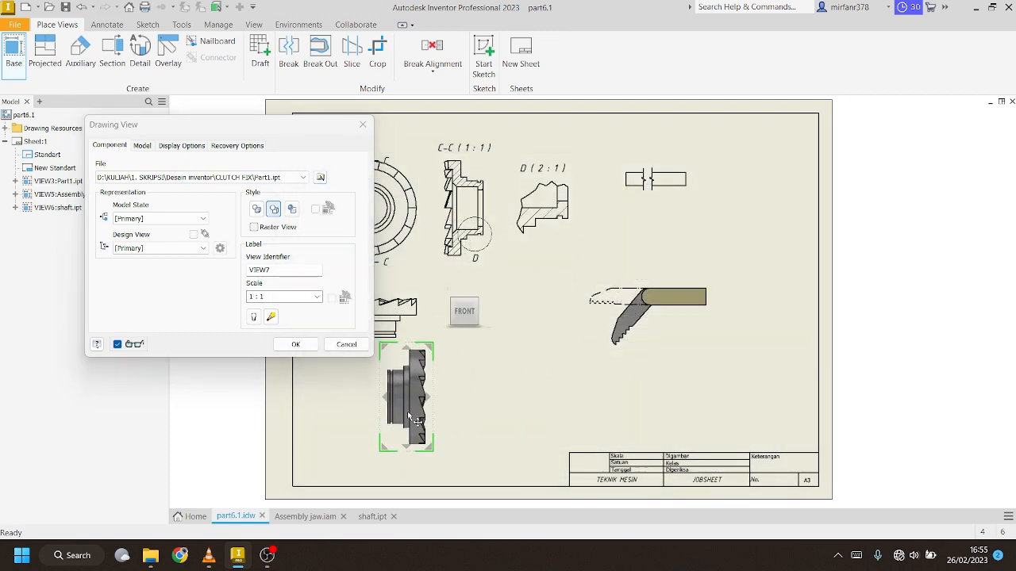
pyautogui.click(292, 209)
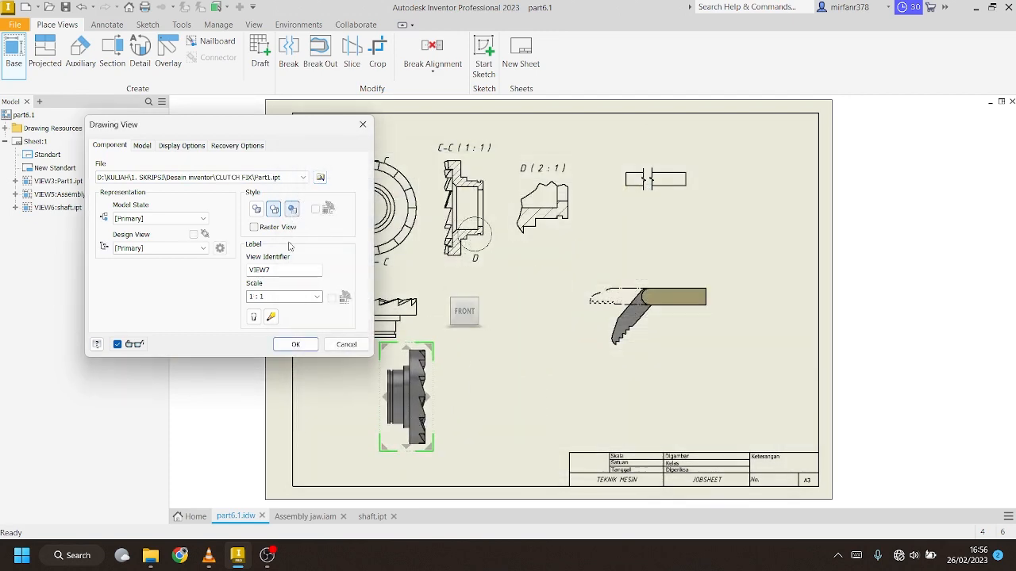
pyautogui.click(295, 344)
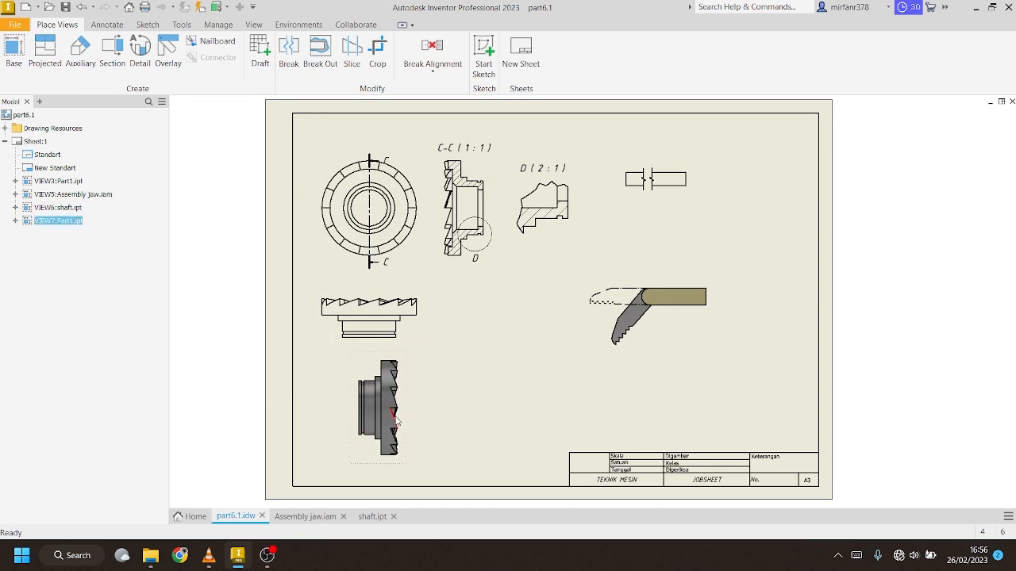
# Sketch a closed interpolated-spline boundary around the gear on the lower-left side view
pyautogui.click(147, 25)
pyautogui.click(14, 54)
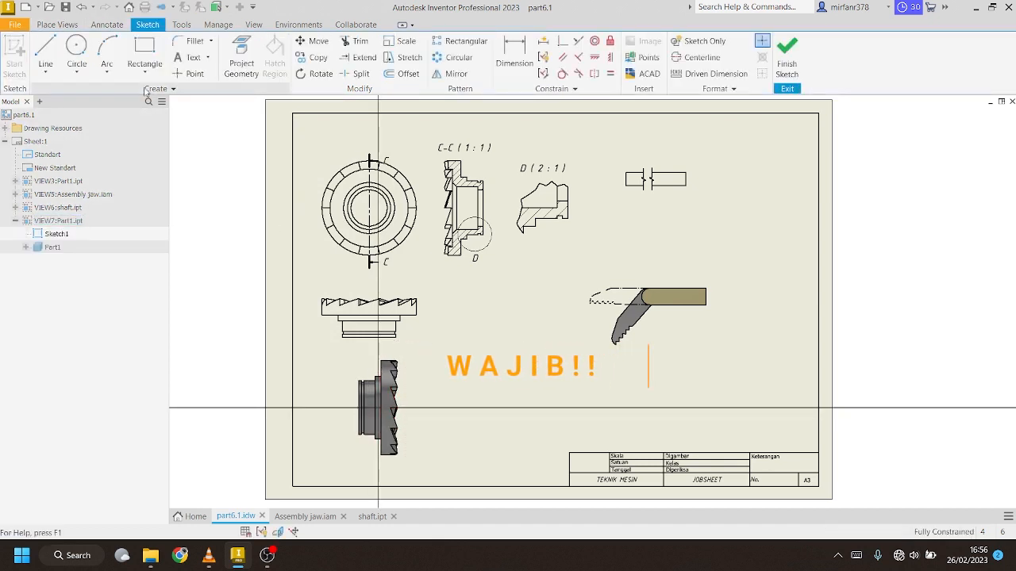
pyautogui.click(46, 72)
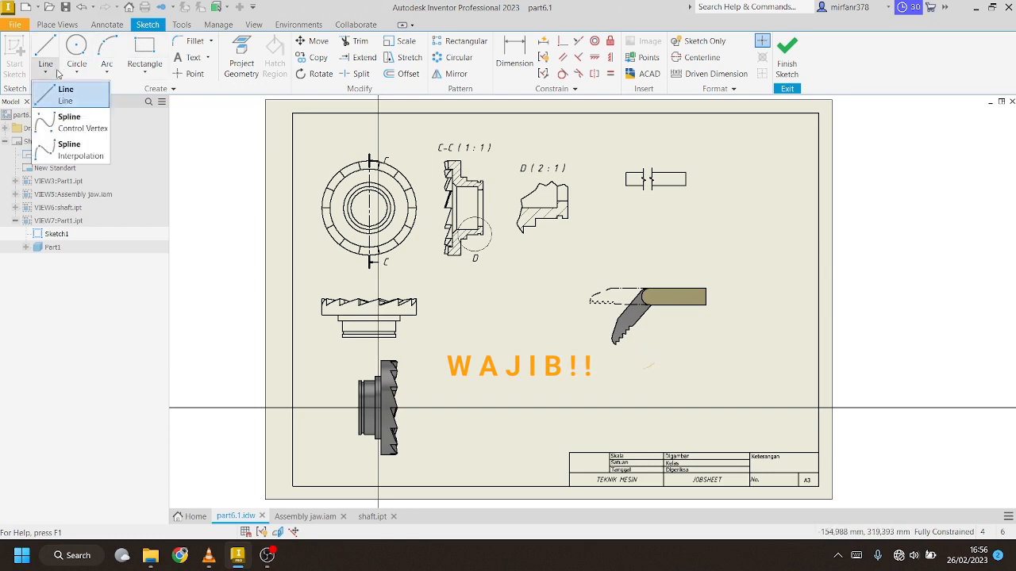
pyautogui.click(65, 153)
pyautogui.click(344, 373)
pyautogui.click(383, 350)
pyautogui.click(415, 391)
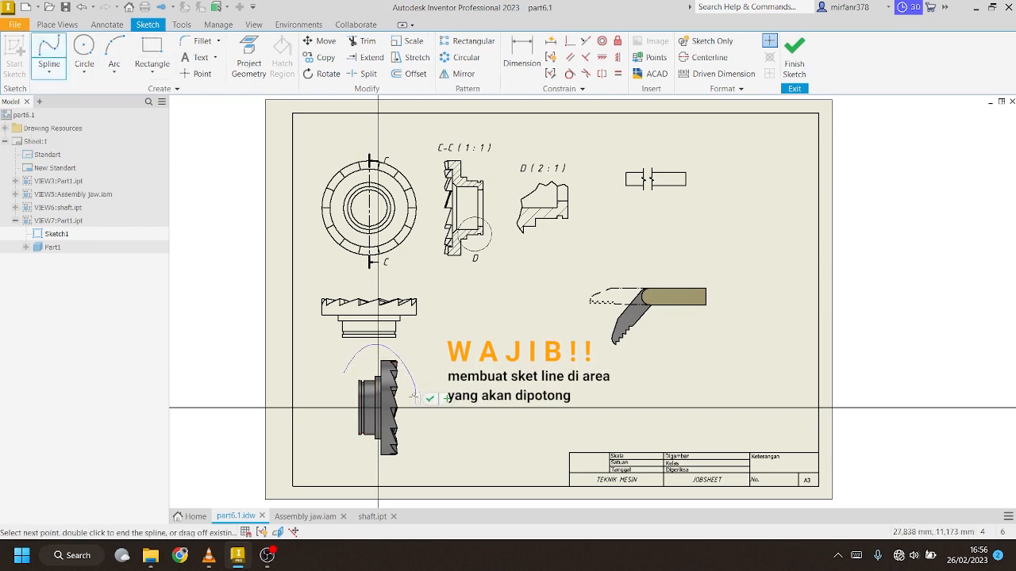
pyautogui.click(402, 458)
pyautogui.click(349, 454)
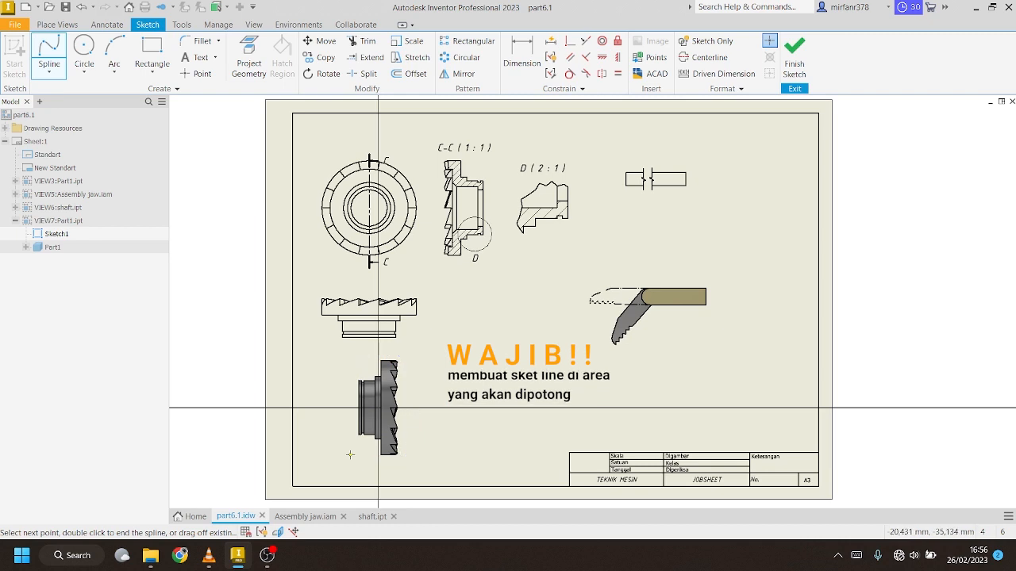
pyautogui.click(344, 373)
pyautogui.click(795, 60)
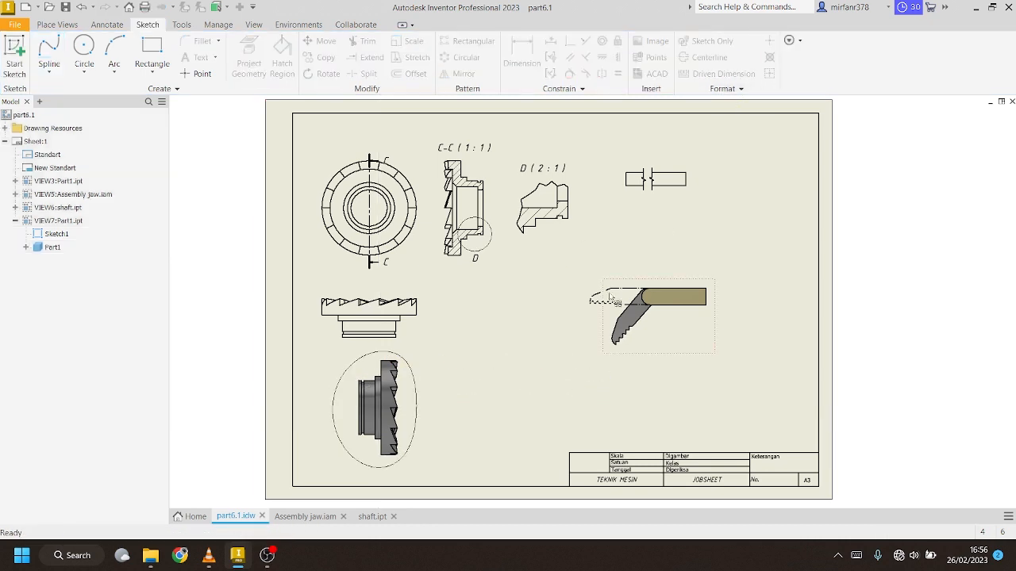
# Create a projected round end view to the right of the lower-left side view
pyautogui.click(57, 25)
pyautogui.click(44, 55)
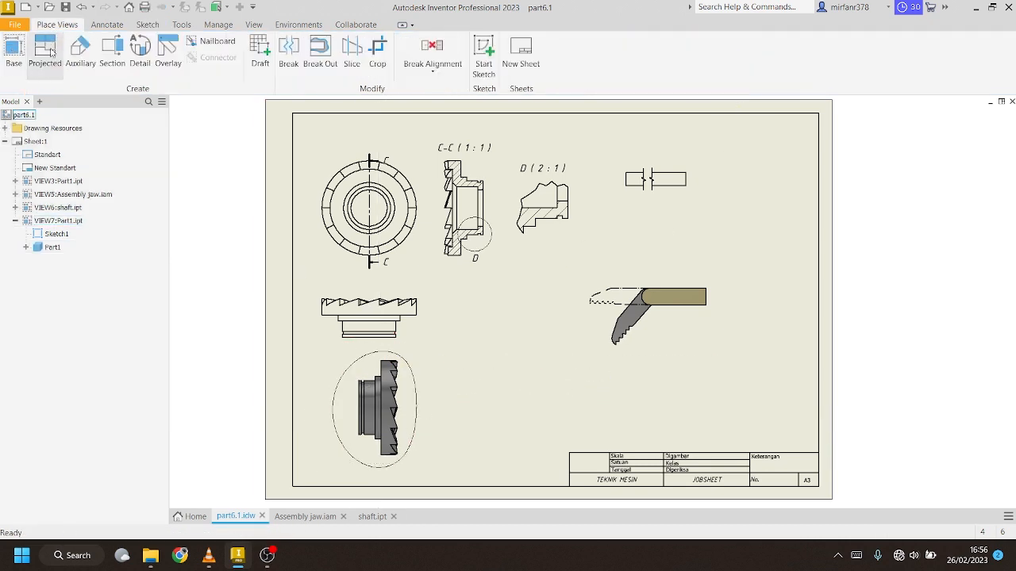
pyautogui.click(384, 408)
pyautogui.click(481, 412)
pyautogui.rightClick(481, 413)
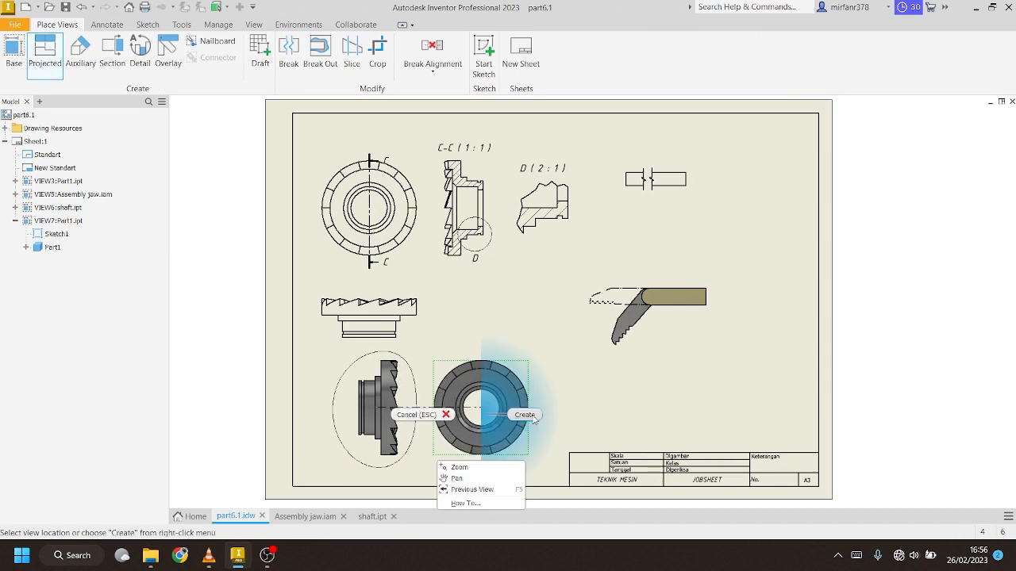
pyautogui.click(519, 415)
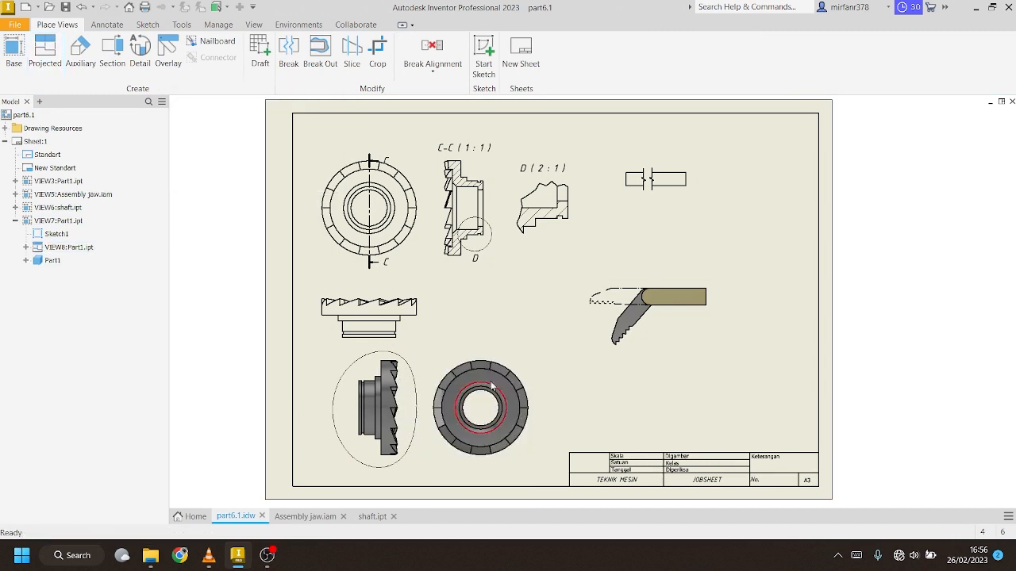
# Break out the side view inside its spline profile, using the round view's hole as the depth point
pyautogui.click(318, 65)
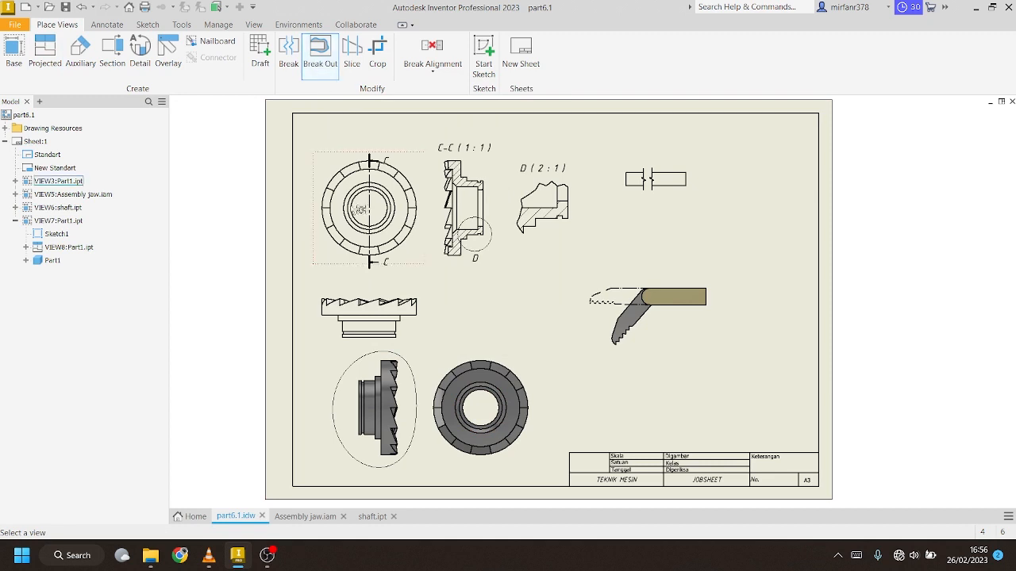
pyautogui.click(385, 399)
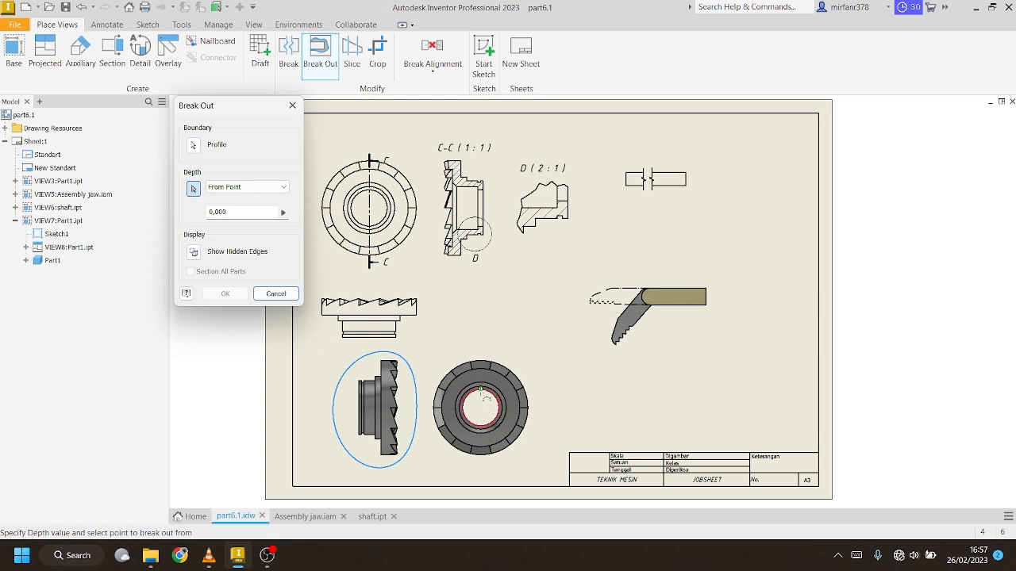
pyautogui.click(480, 391)
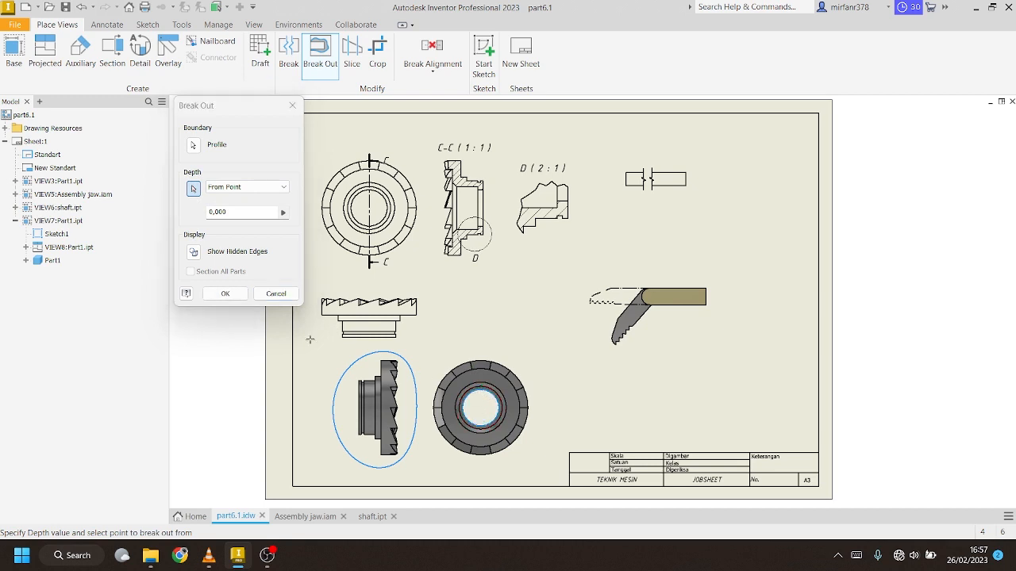
pyautogui.click(225, 294)
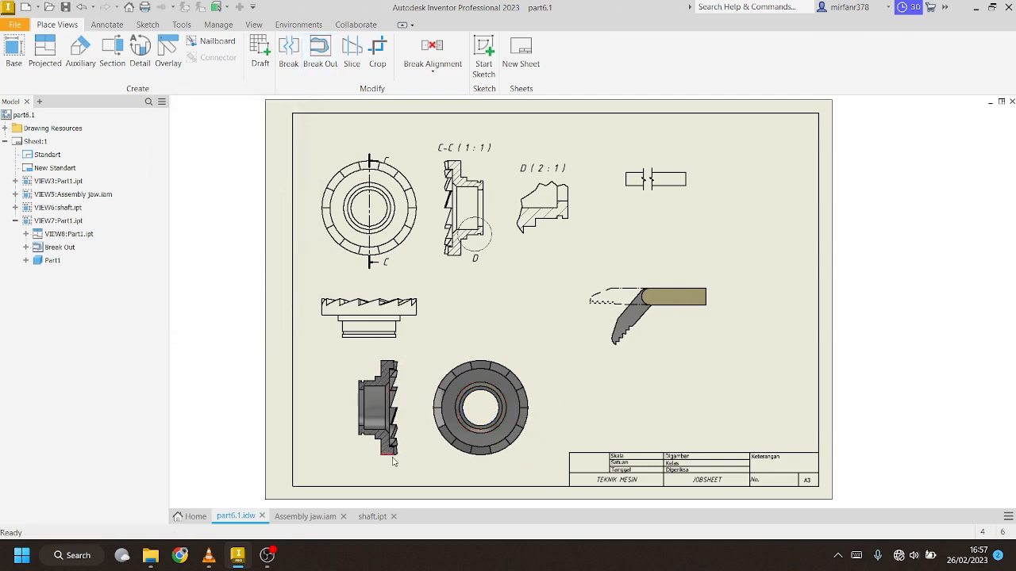
pyautogui.scroll(-3, 393, 462)
# Switch the side view's style to Hidden Line with shading turned off
pyautogui.scroll(-3, 425, 452)
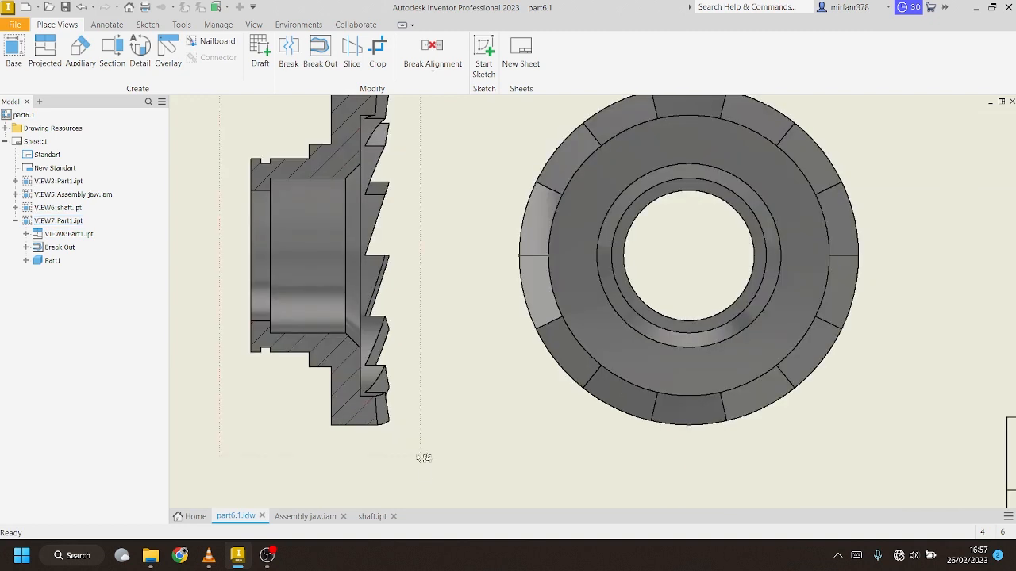
pyautogui.doubleClick(385, 278)
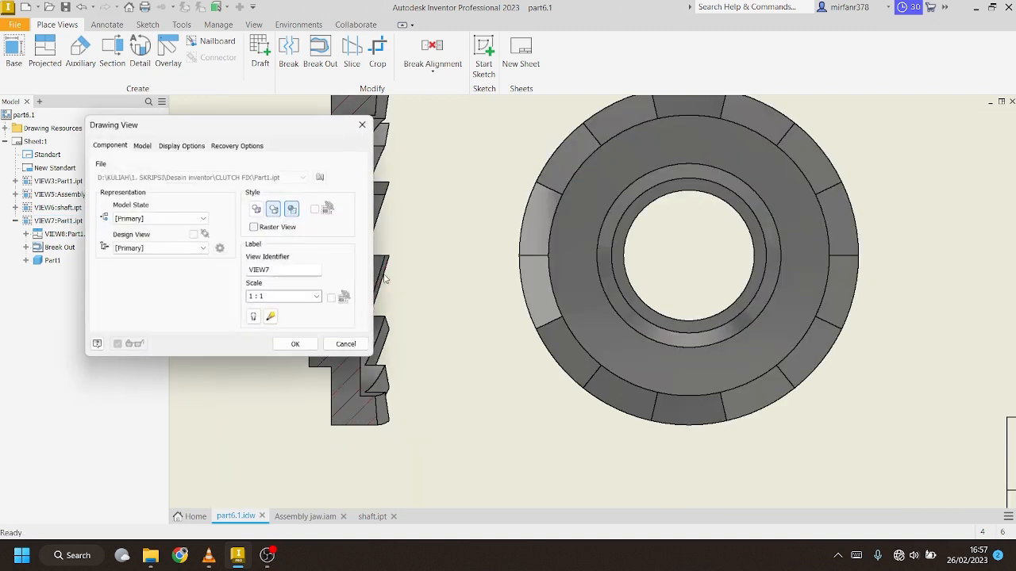
pyautogui.click(291, 209)
pyautogui.click(257, 209)
pyautogui.click(294, 343)
pyautogui.scroll(3, 328, 411)
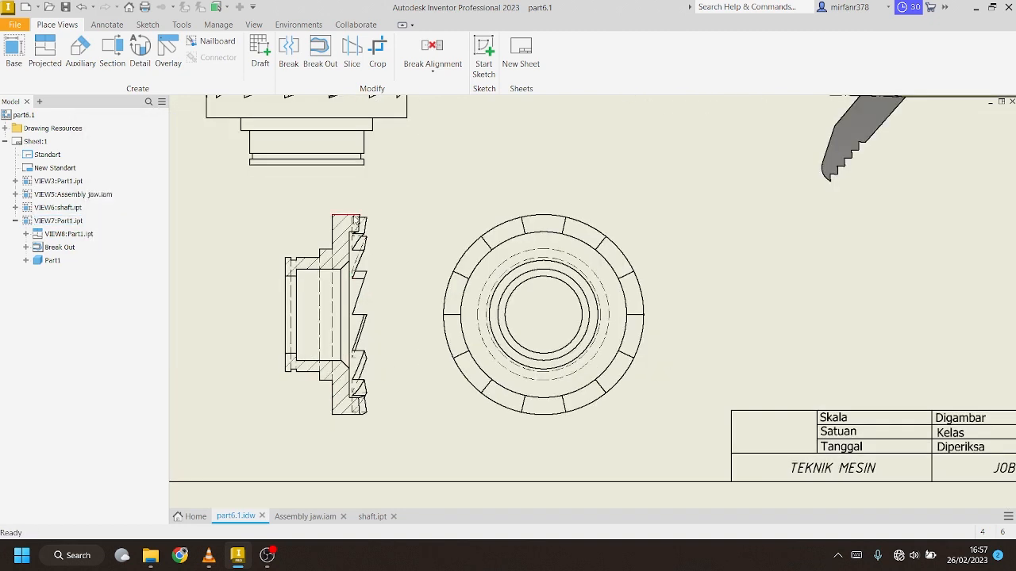
pyautogui.scroll(2, 309, 277)
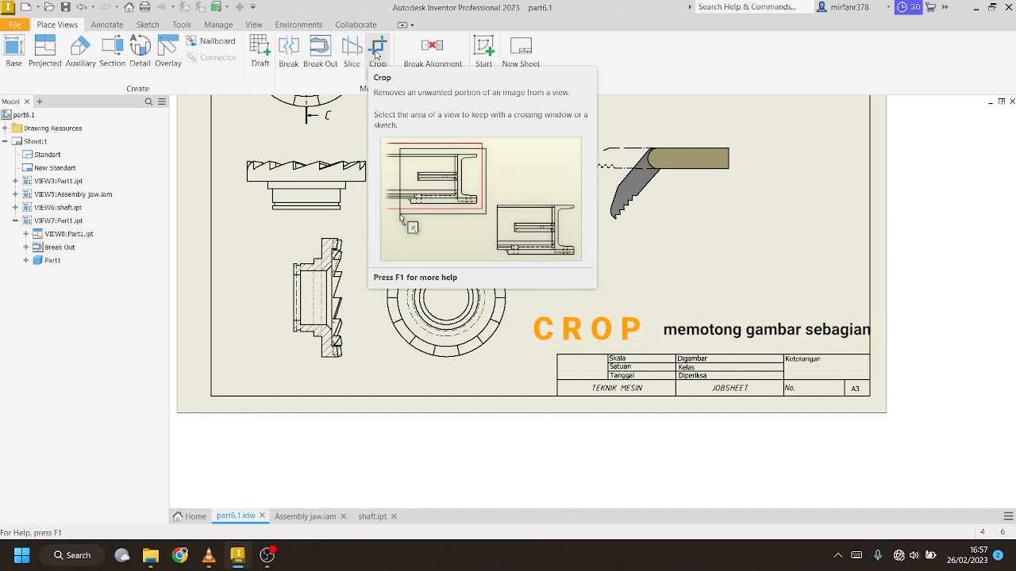
# Crop the middle-left view to a rectangle around its toothed top edge
pyautogui.click(377, 54)
pyautogui.scroll(-2, 329, 354)
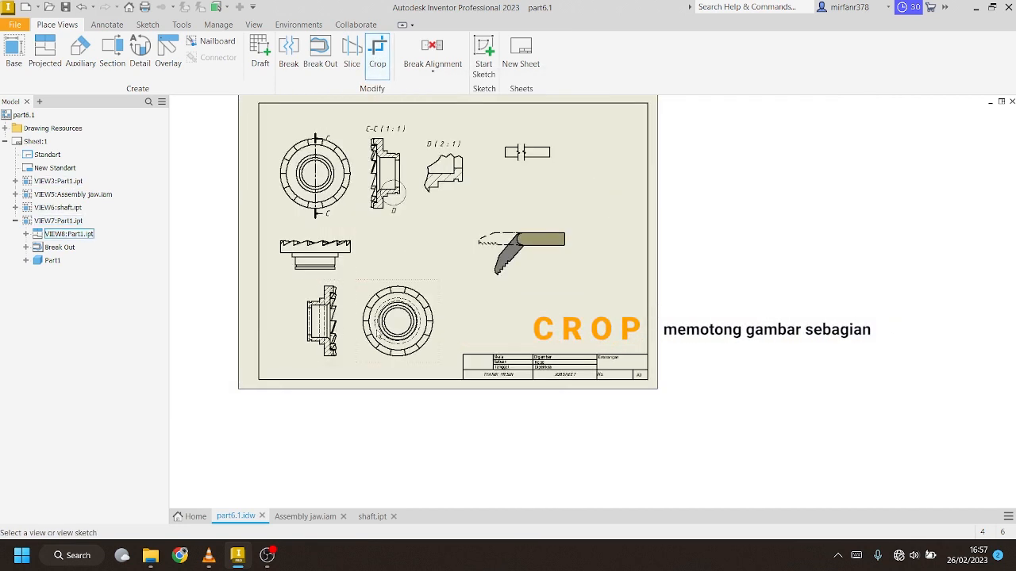
pyautogui.scroll(3, 377, 333)
pyautogui.scroll(-2, 377, 334)
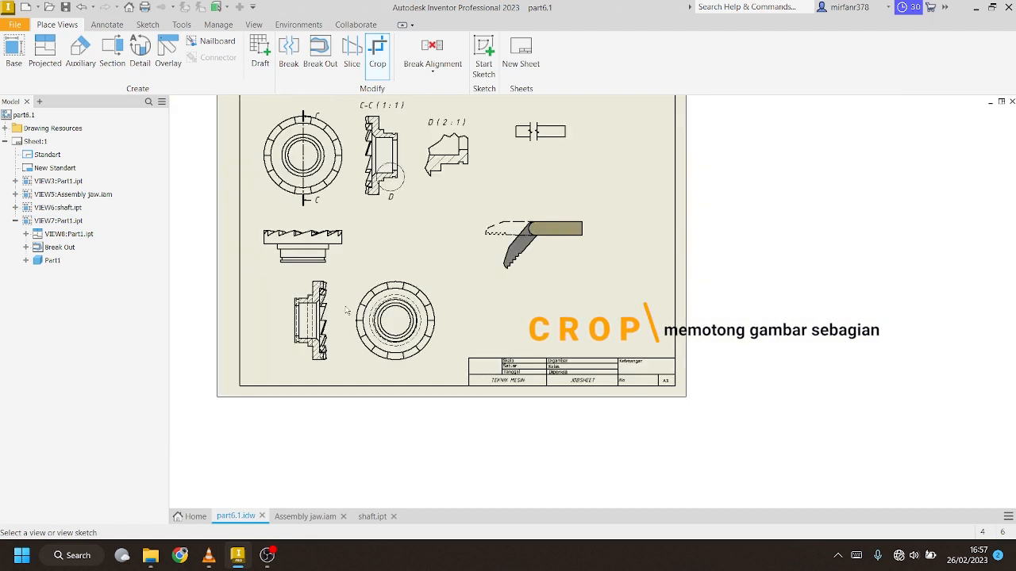
pyautogui.scroll(3, 303, 252)
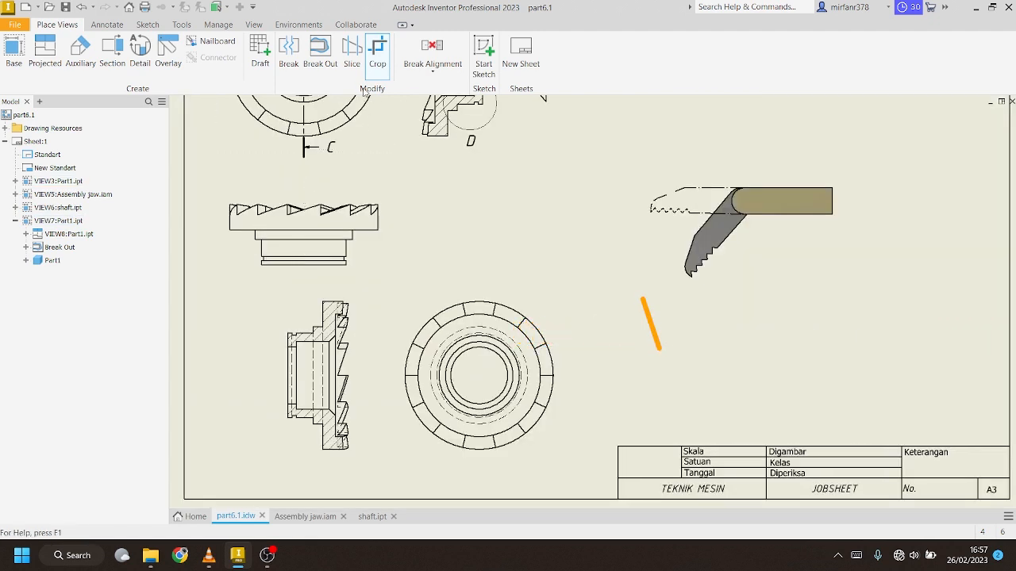
pyautogui.click(312, 231)
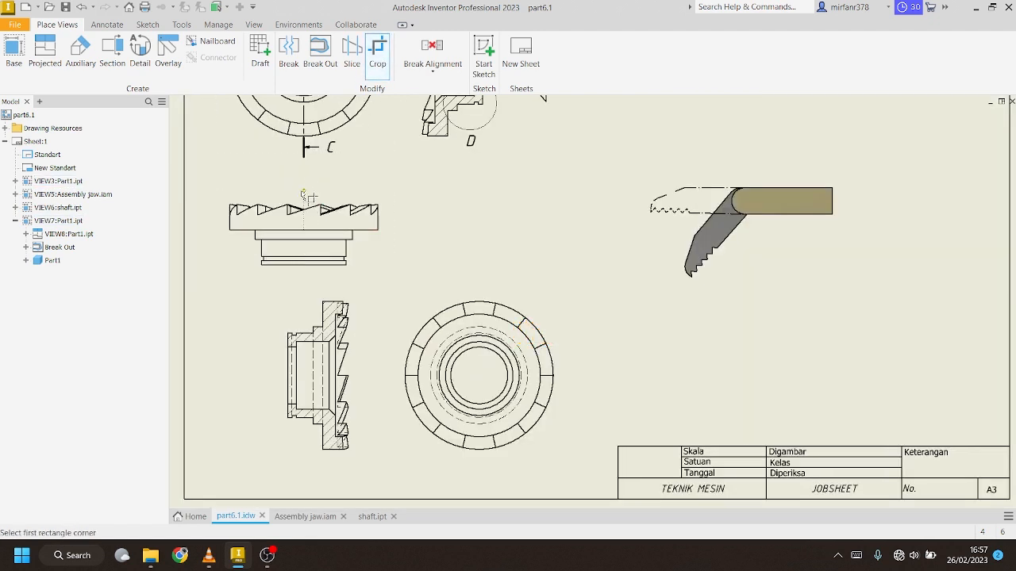
pyautogui.click(303, 193)
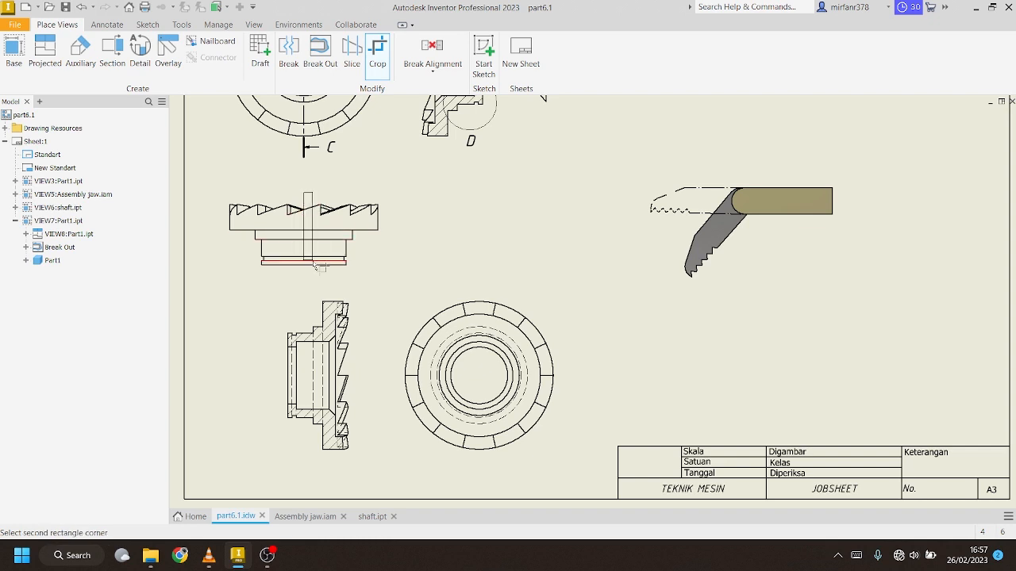
pyautogui.click(389, 278)
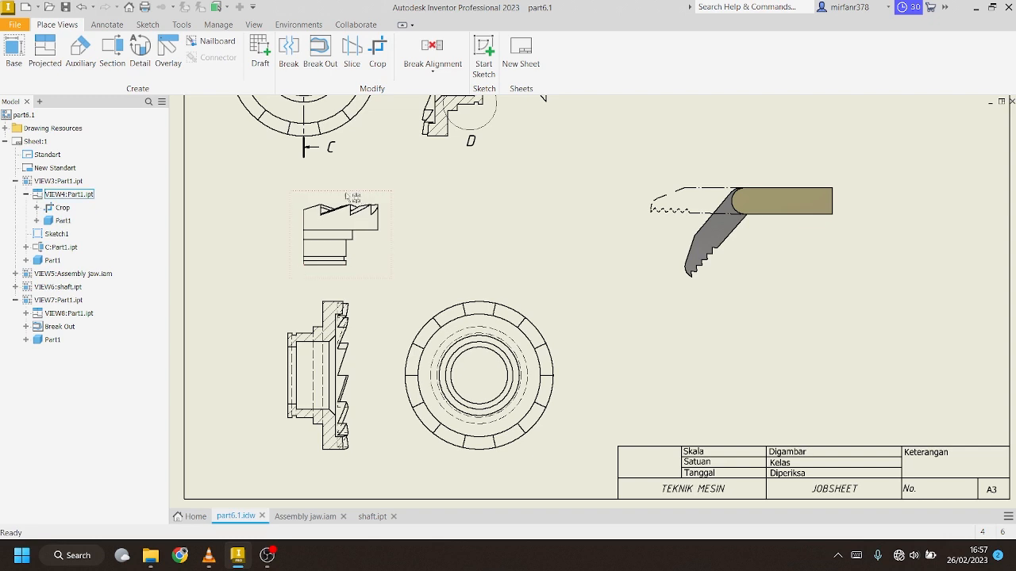
# Check the cropped view's settings without changing them, then select the cropped view
pyautogui.doubleClick(350, 200)
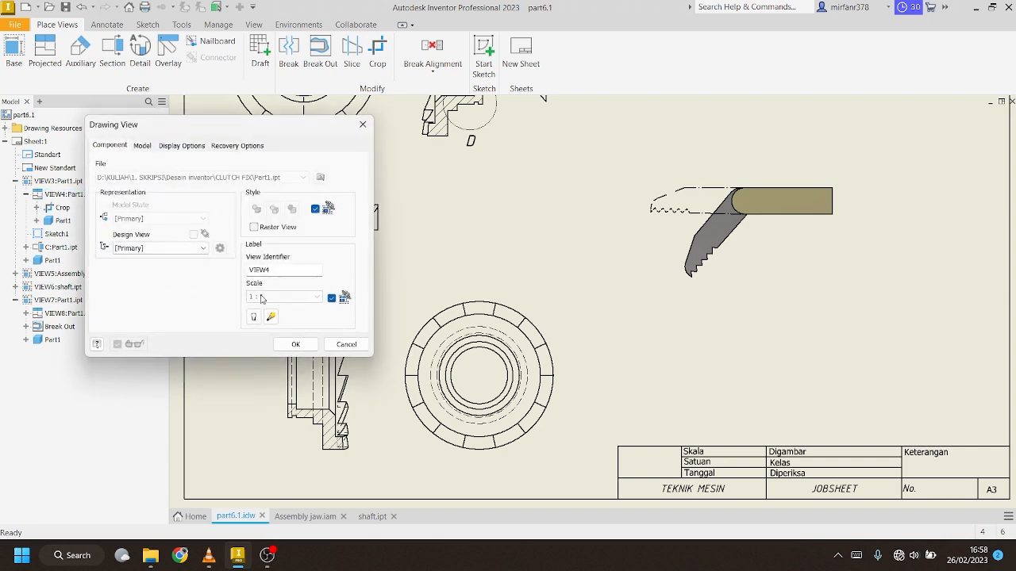
pyautogui.click(295, 343)
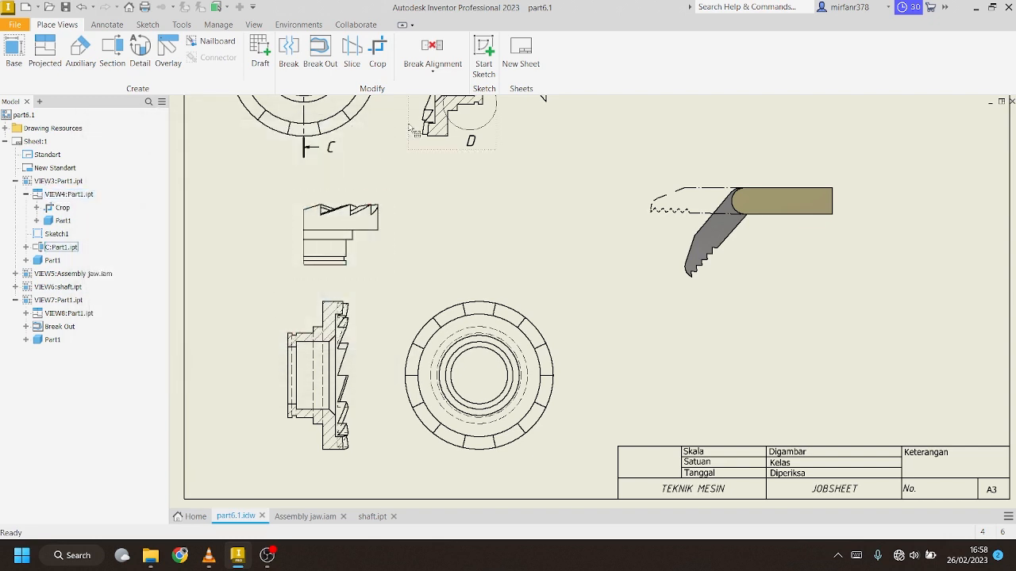
pyautogui.scroll(-3, 366, 261)
pyautogui.click(366, 257)
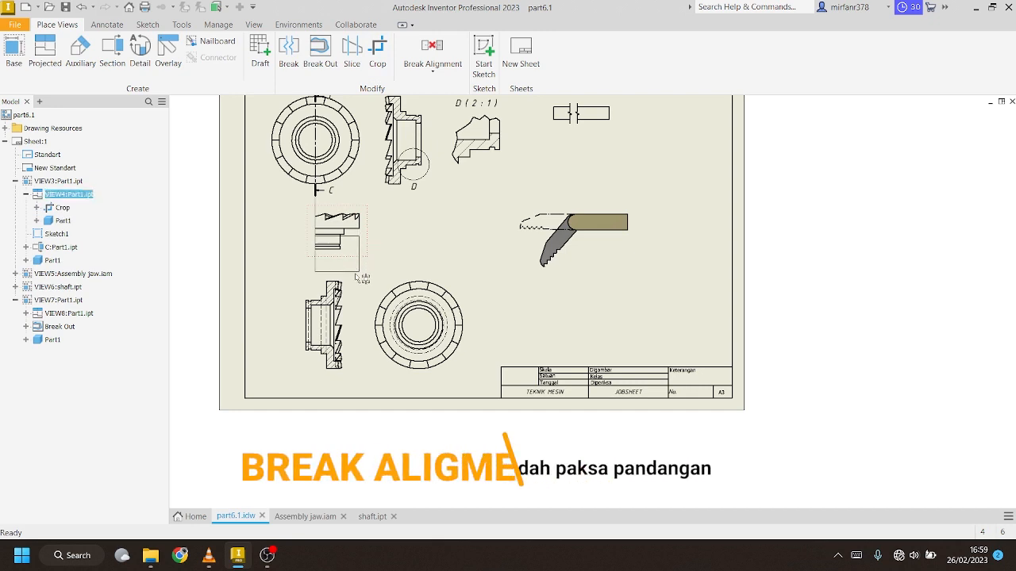
# Break the cropped view's alignment with its parent and move view E to the right
pyautogui.moveTo(491, 256); pyautogui.dragTo(374, 259)
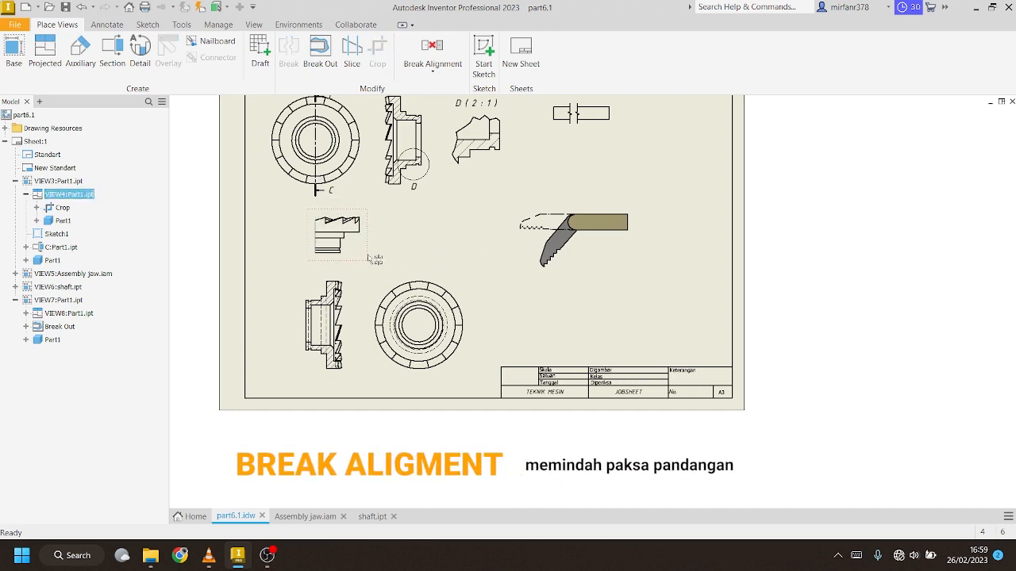
pyautogui.click(450, 73)
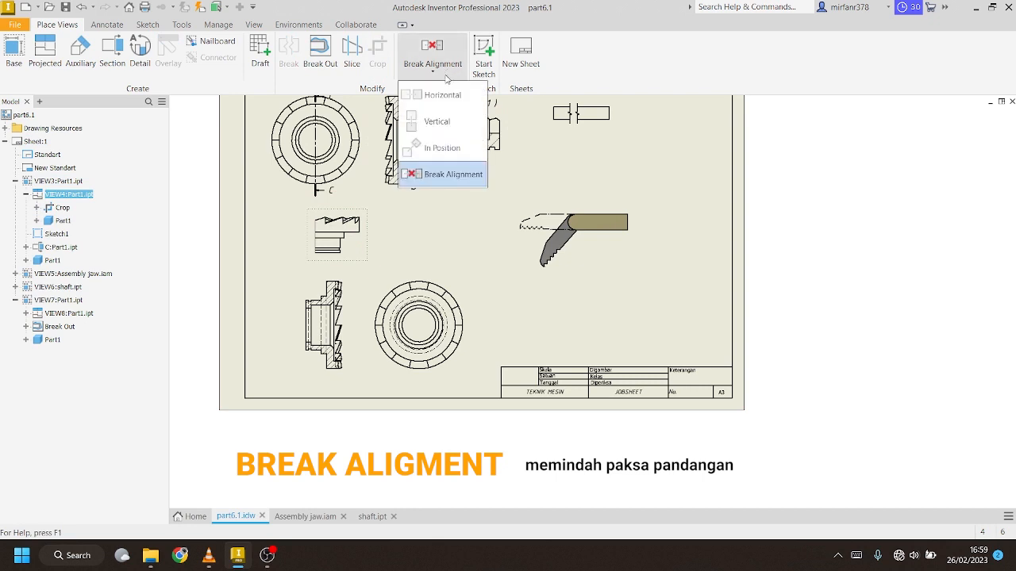
pyautogui.click(449, 174)
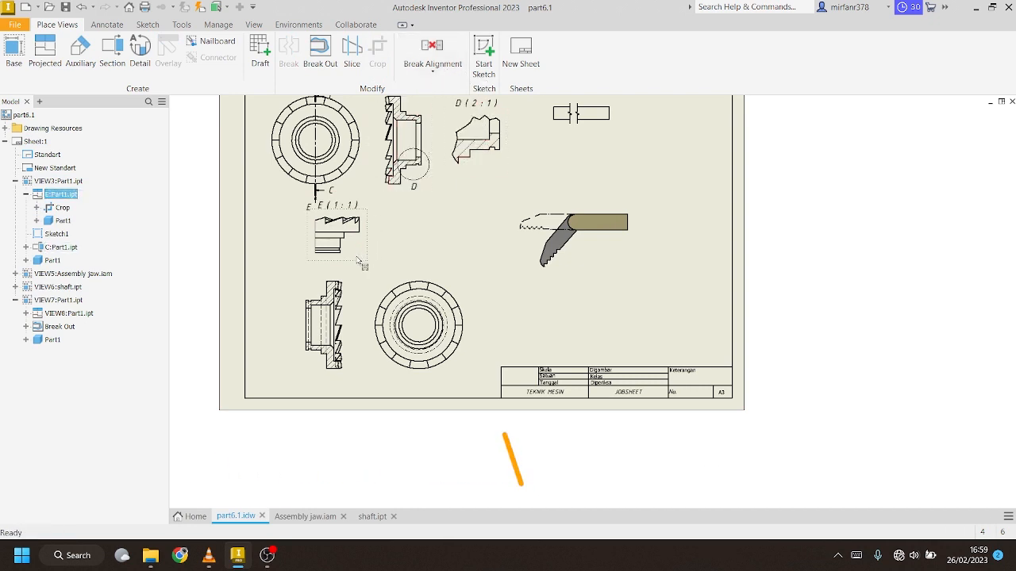
pyautogui.moveTo(355, 260); pyautogui.dragTo(422, 248)
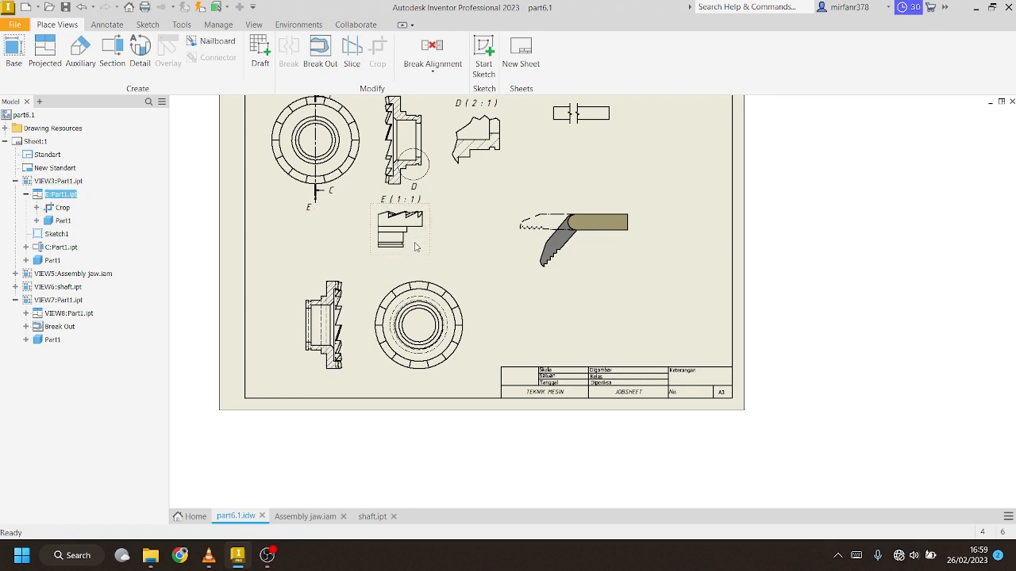
# Set view E's own scale to 1 : 0.7 instead of the base scale, then bring OBS Studio forward
pyautogui.doubleClick(416, 246)
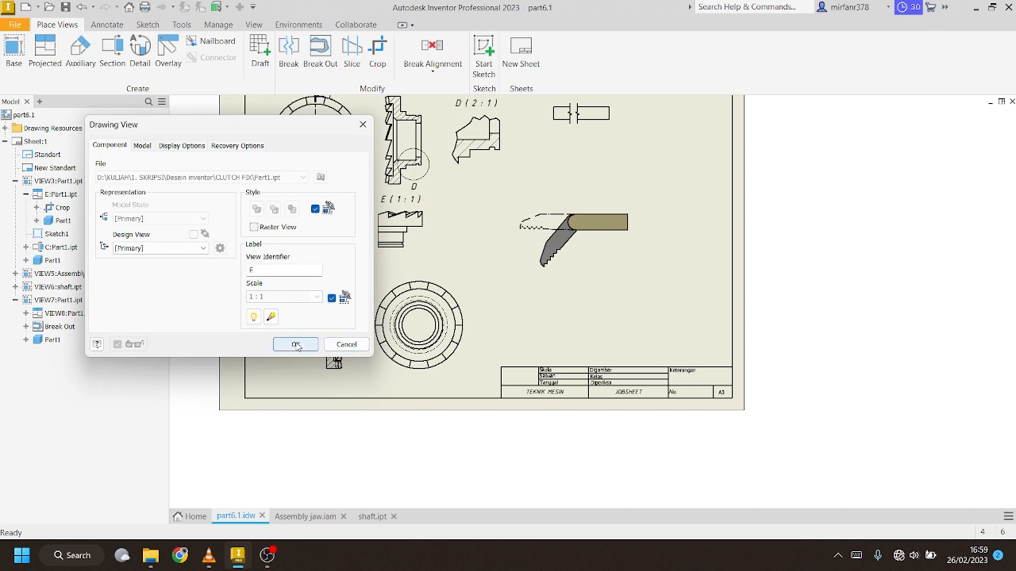
pyautogui.click(332, 298)
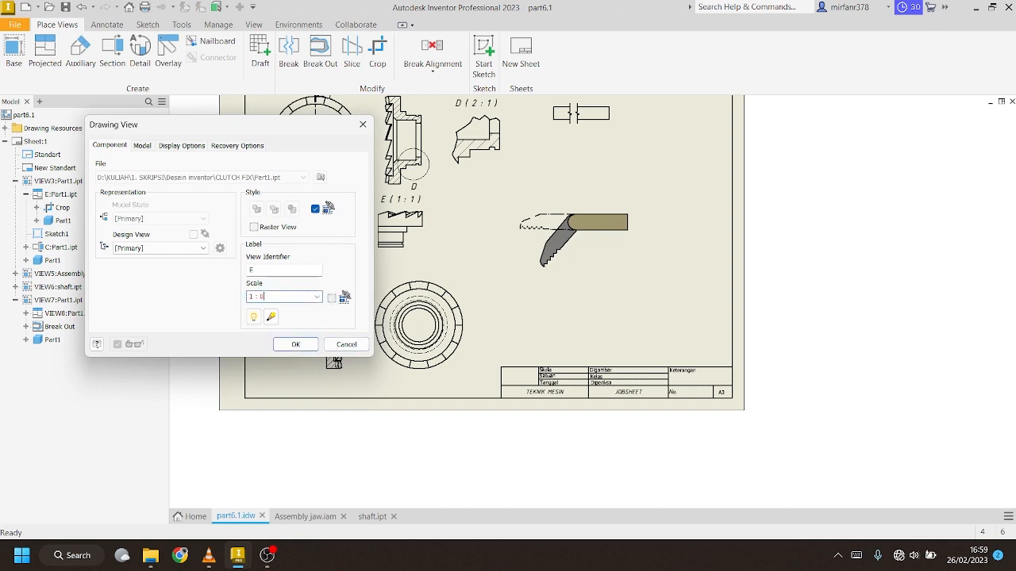
pyautogui.write('7')
pyautogui.click(293, 343)
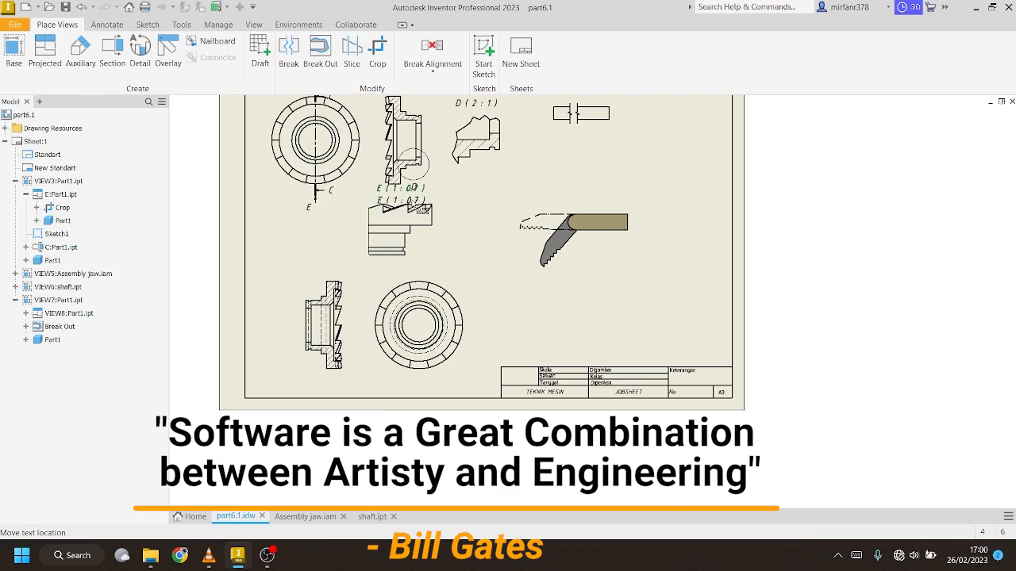
pyautogui.click(267, 555)
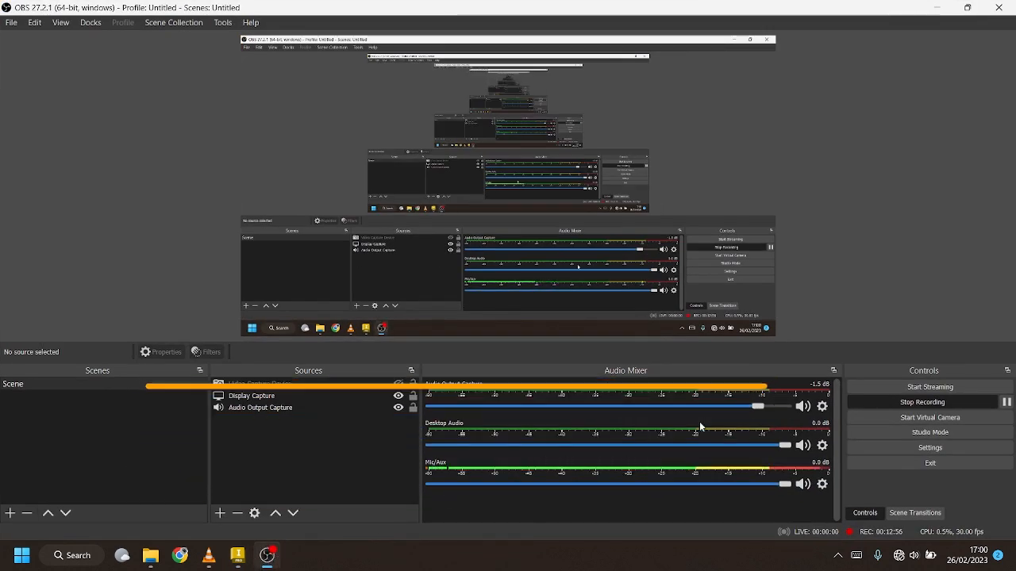